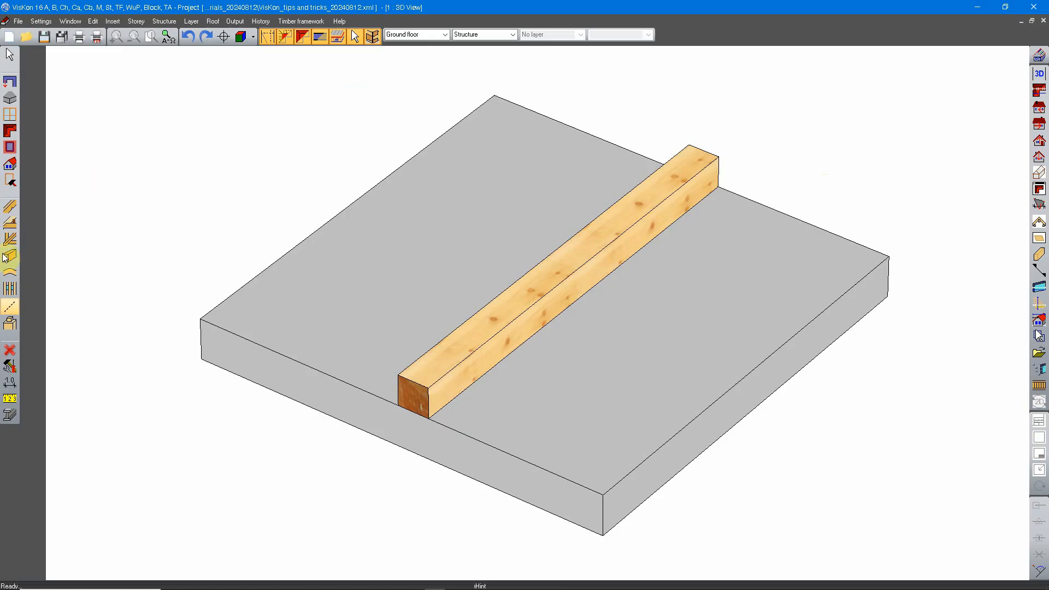
- Open the start marking settings for the near end of the timber beam on the slab
{"action": "left_click", "coordinate": [9, 323]}
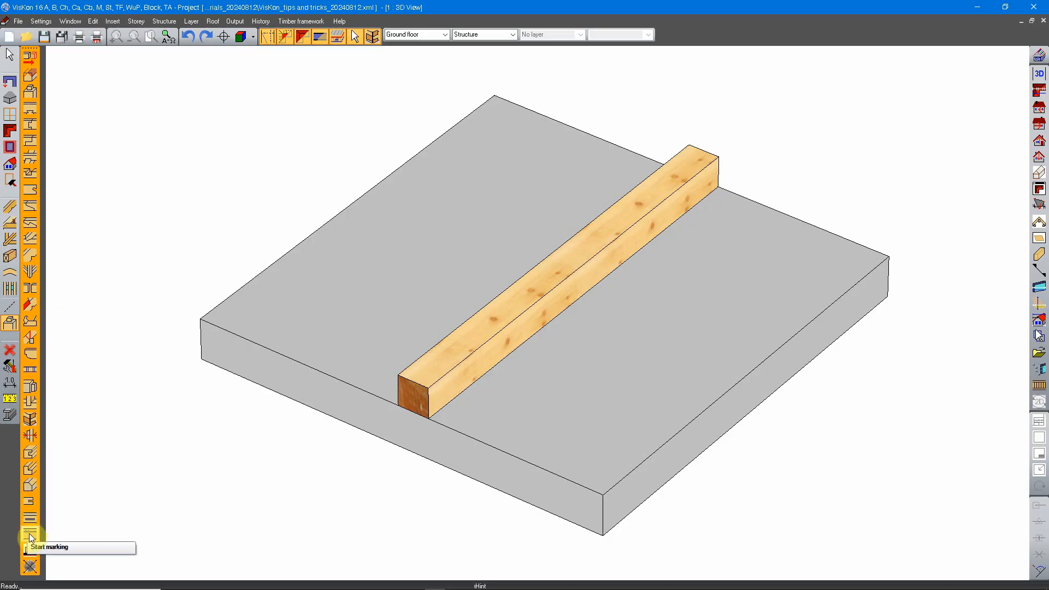
{"action": "left_click", "coordinate": [30, 535]}
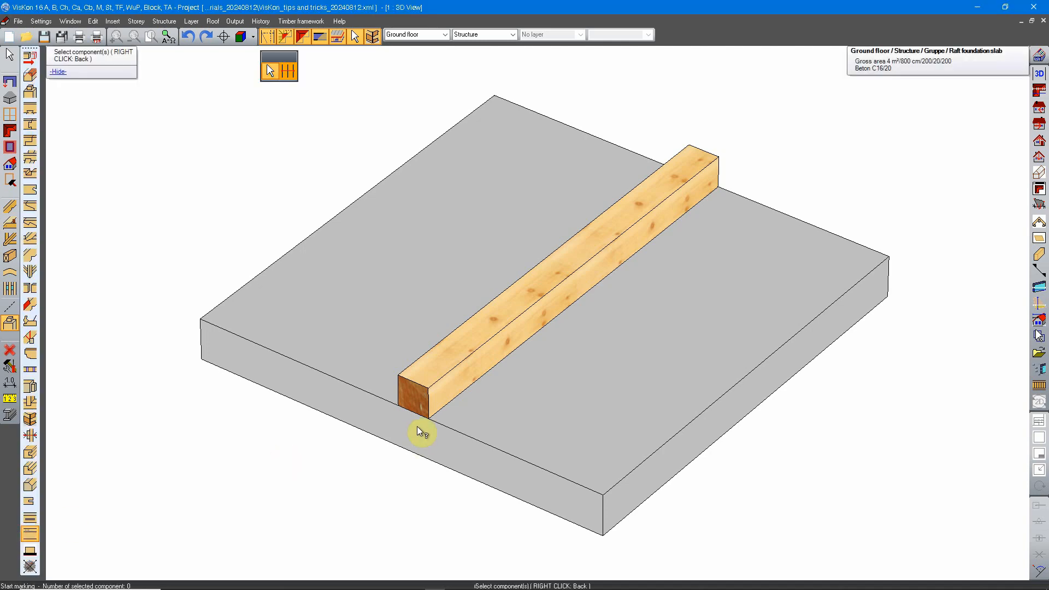
{"action": "middle_click_drag", "start_coordinate": [421, 428], "coordinate": [533, 379]}
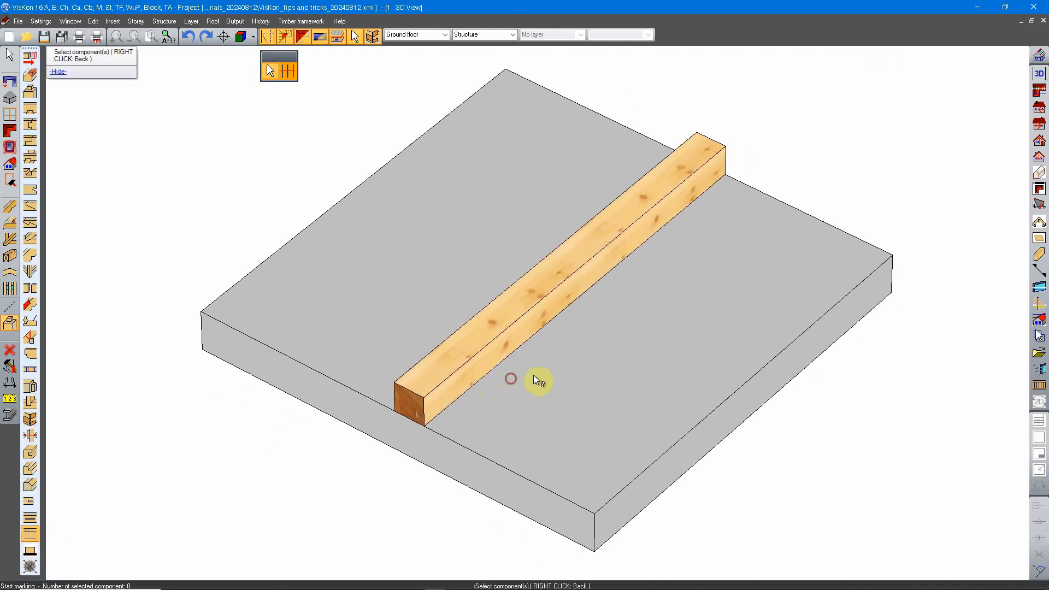
{"action": "left_click", "coordinate": [426, 382]}
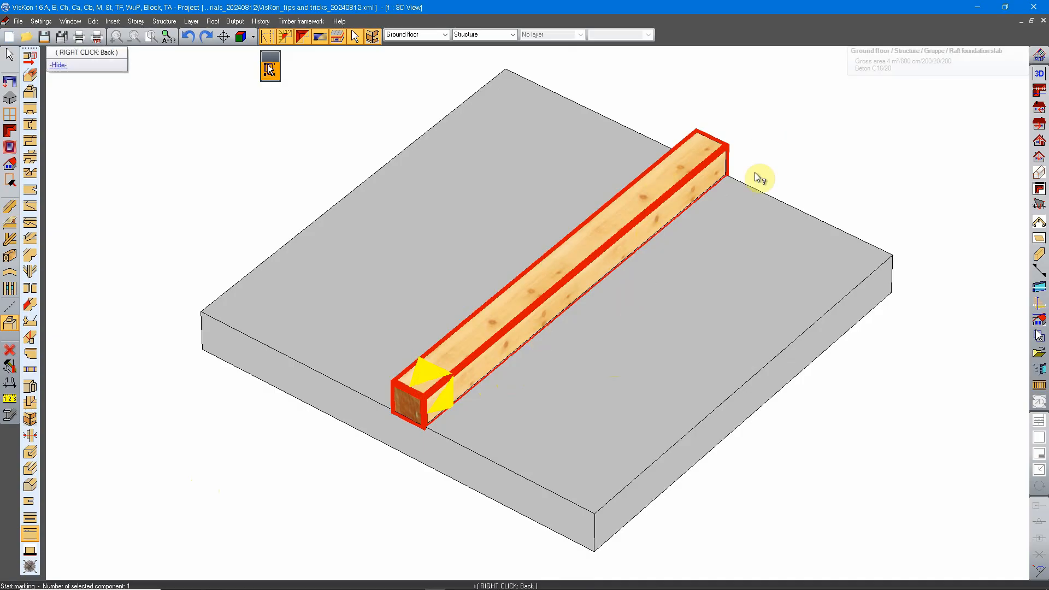
{"action": "left_click", "coordinate": [776, 155]}
{"action": "mouse_move", "coordinate": [370, 341]}
{"action": "middle_mouse_down"}
{"action": "mouse_move", "coordinate": [457, 269]}
{"action": "mouse_move", "coordinate": [496, 270]}
{"action": "mouse_move", "coordinate": [346, 346]}
{"action": "mouse_move", "coordinate": [381, 334]}
{"action": "middle_mouse_up"}
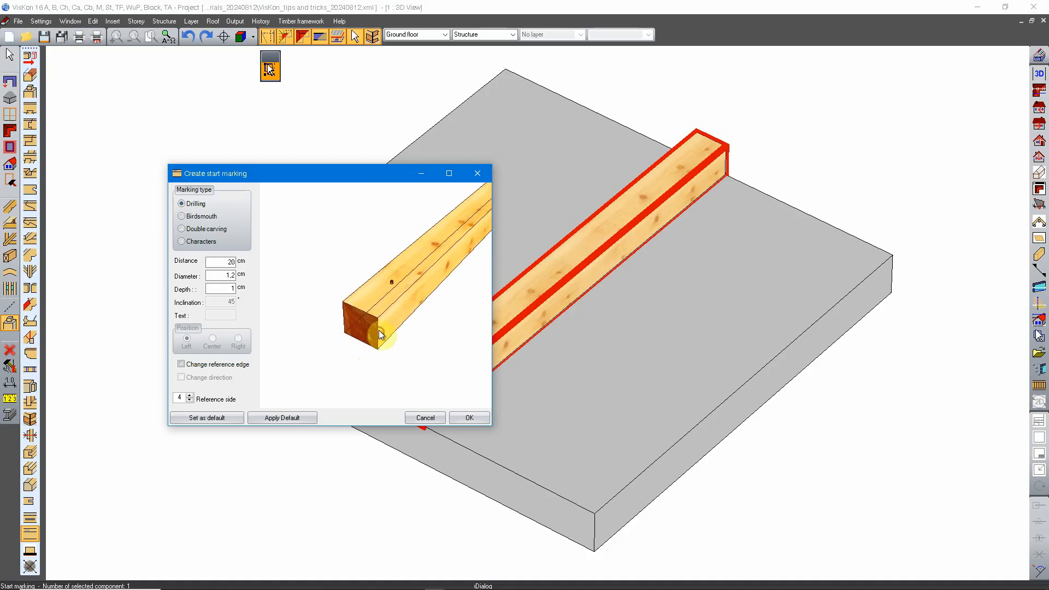
{"action": "left_click_drag", "start_coordinate": [299, 170], "coordinate": [437, 198]}
- Try the Birdsmouth and Double carving marking types, then return to Drilling
{"action": "left_click", "coordinate": [339, 244]}
{"action": "left_click", "coordinate": [329, 231]}
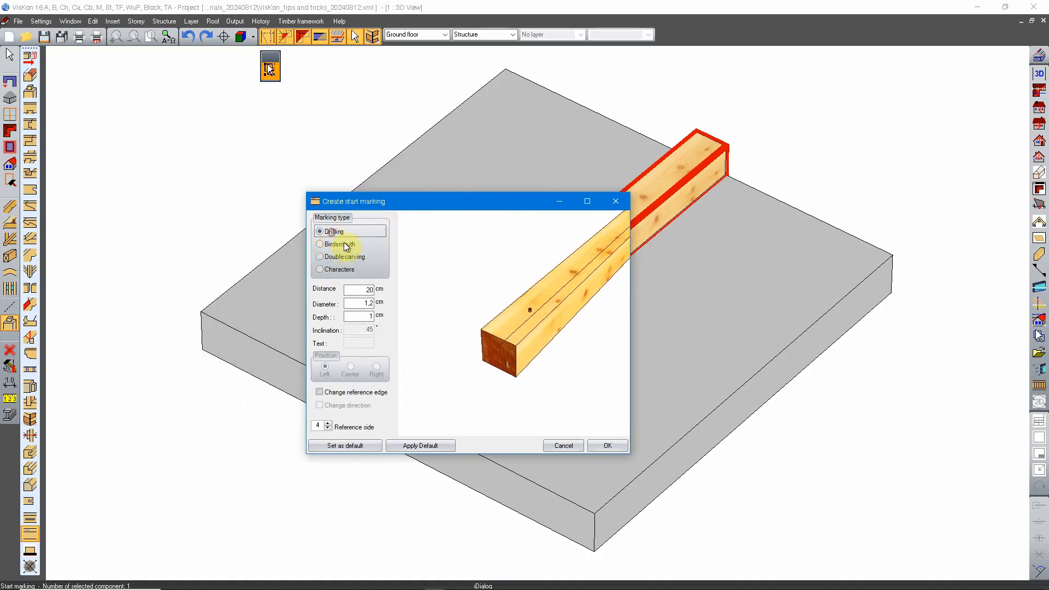
{"action": "left_click", "coordinate": [344, 244]}
{"action": "left_click", "coordinate": [346, 255]}
{"action": "left_click", "coordinate": [341, 243]}
{"action": "left_click", "coordinate": [335, 232]}
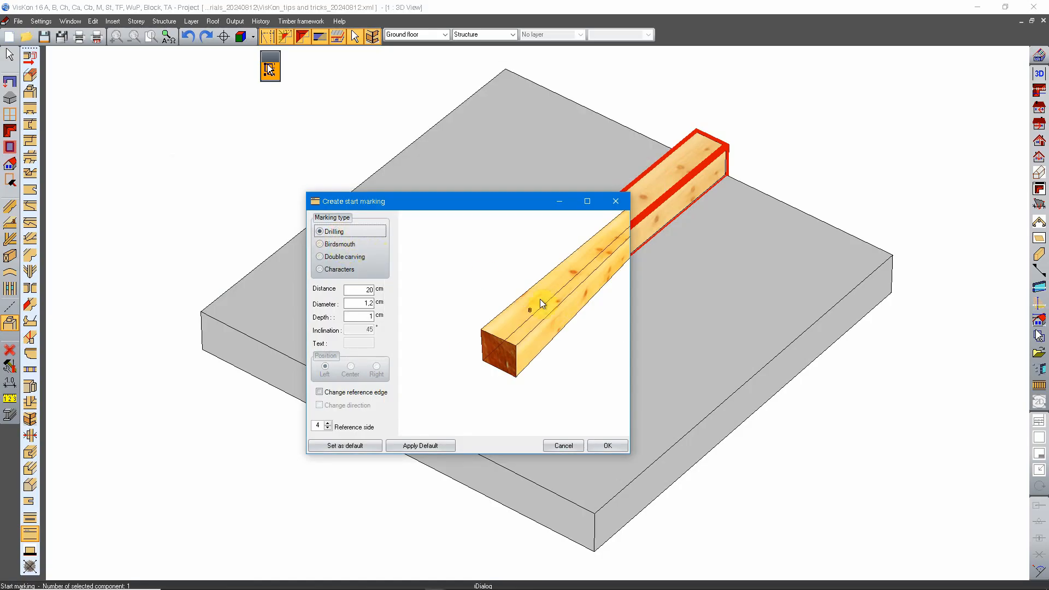
{"action": "mouse_move", "coordinate": [576, 342]}
{"action": "left_mouse_down"}
{"action": "mouse_move", "coordinate": [590, 330]}
{"action": "mouse_move", "coordinate": [571, 313]}
{"action": "mouse_move", "coordinate": [525, 344]}
{"action": "mouse_move", "coordinate": [434, 348]}
{"action": "mouse_move", "coordinate": [565, 347]}
{"action": "left_mouse_up"}
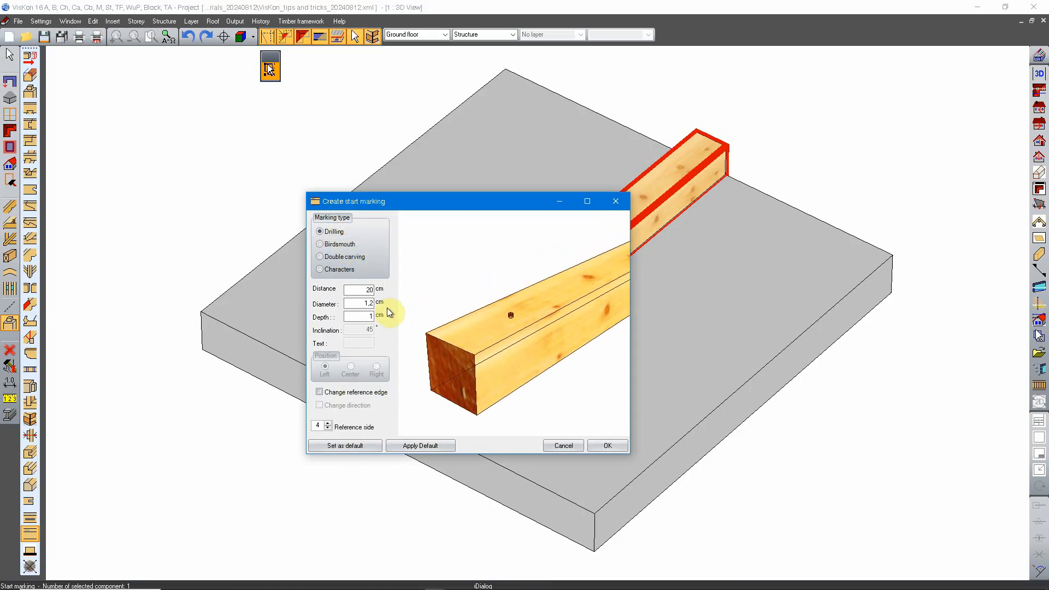
- Set the drilling marking's distance to 50 cm, diameter to 1.6 cm and depth to 15 cm
{"action": "double_click", "coordinate": [362, 289]}
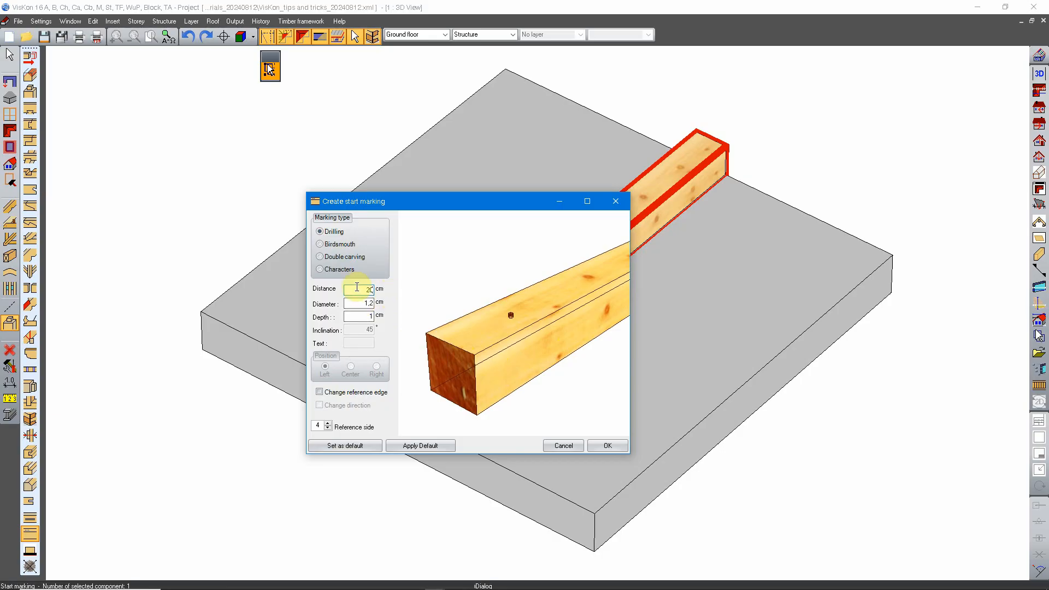
{"action": "type", "text": "50"}
{"action": "left_click", "coordinate": [461, 346]}
{"action": "scroll", "coordinate": [504, 304], "scroll_direction": "up", "scroll_amount": 5}
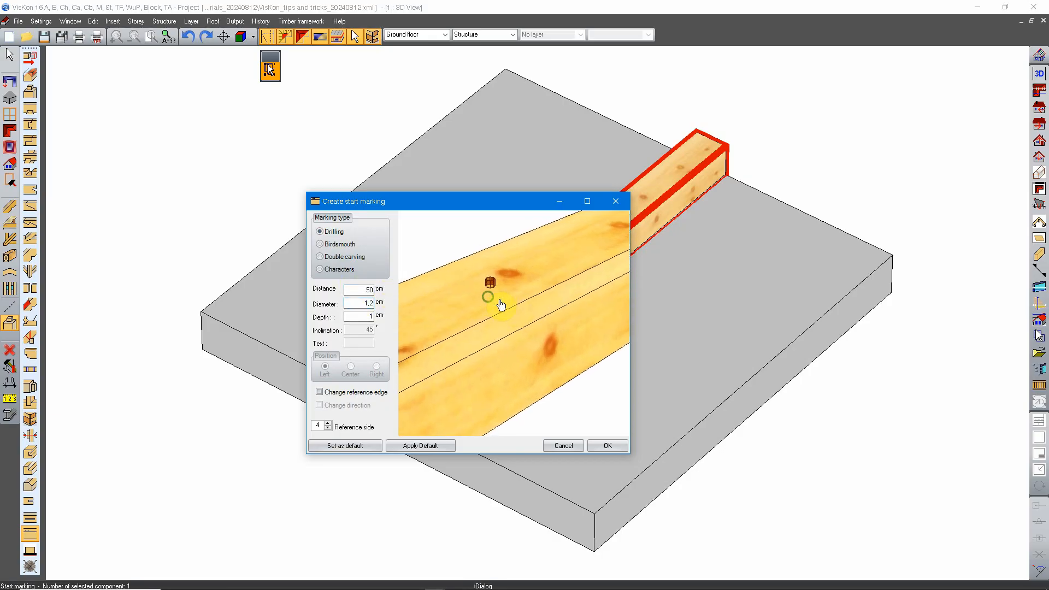
{"action": "scroll", "coordinate": [495, 295], "scroll_direction": "down", "scroll_amount": 1}
{"action": "double_click", "coordinate": [365, 303]}
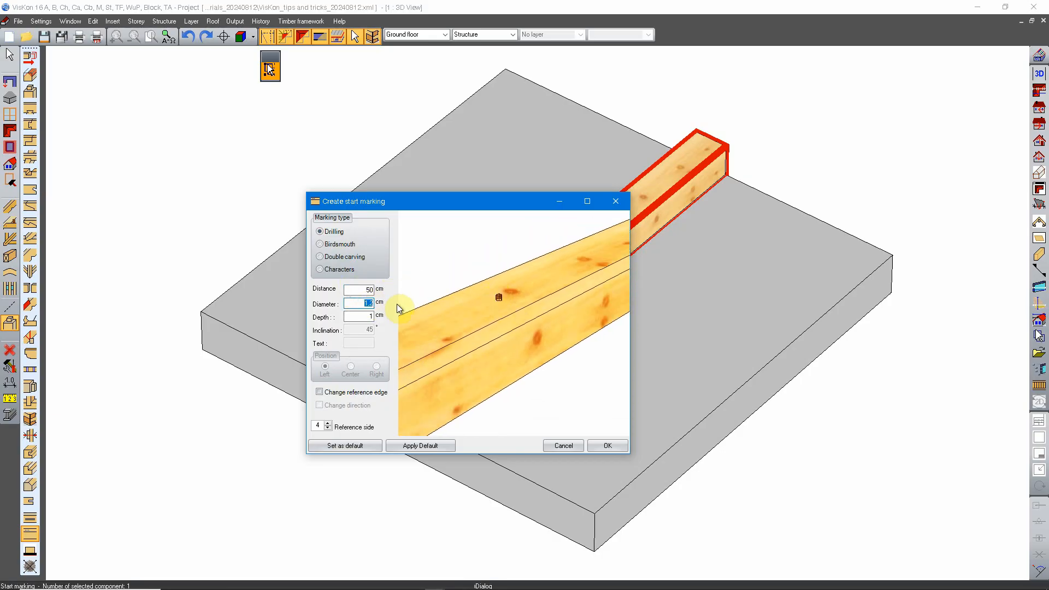
{"action": "type", "text": "1"}
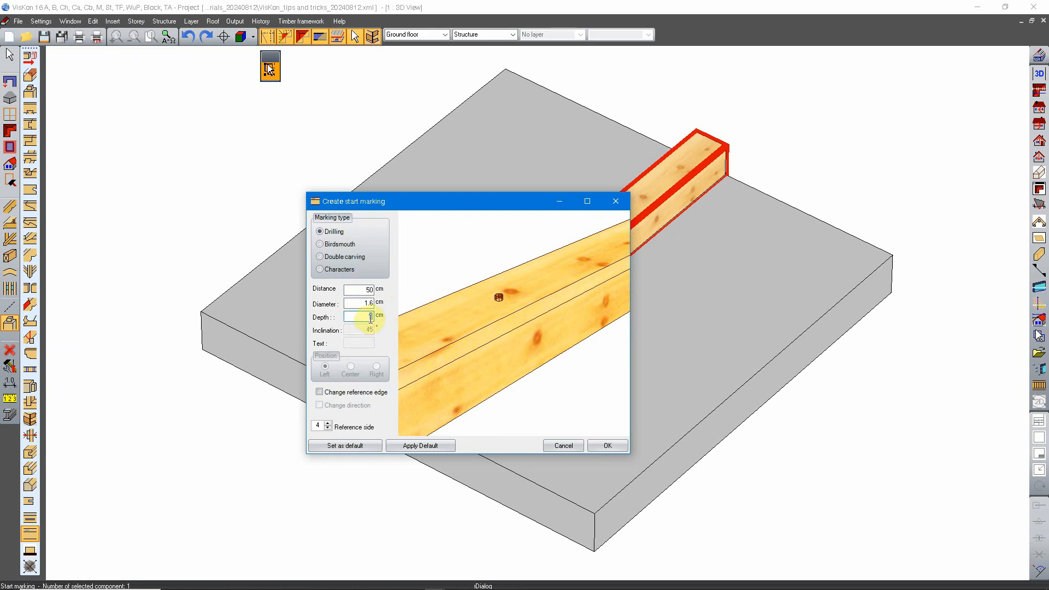
{"action": "type", "text": "15"}
{"action": "left_click_drag", "start_coordinate": [430, 329], "coordinate": [520, 358]}
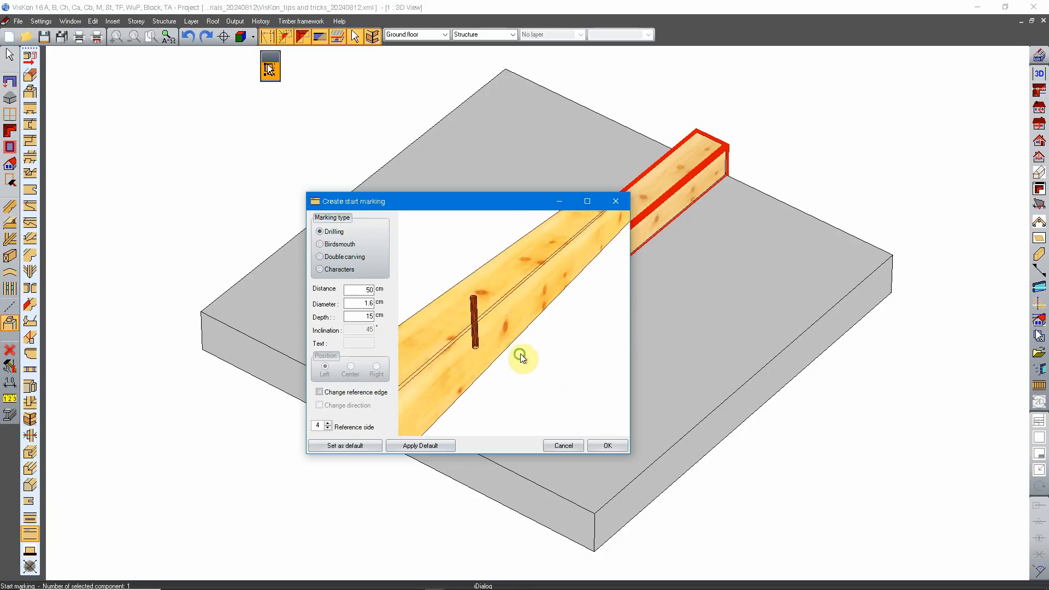
- Try the drilling on other reference sides down to side 1 and return to side 4
{"action": "left_click", "coordinate": [327, 429]}
{"action": "left_click", "coordinate": [328, 428]}
{"action": "left_click", "coordinate": [328, 429]}
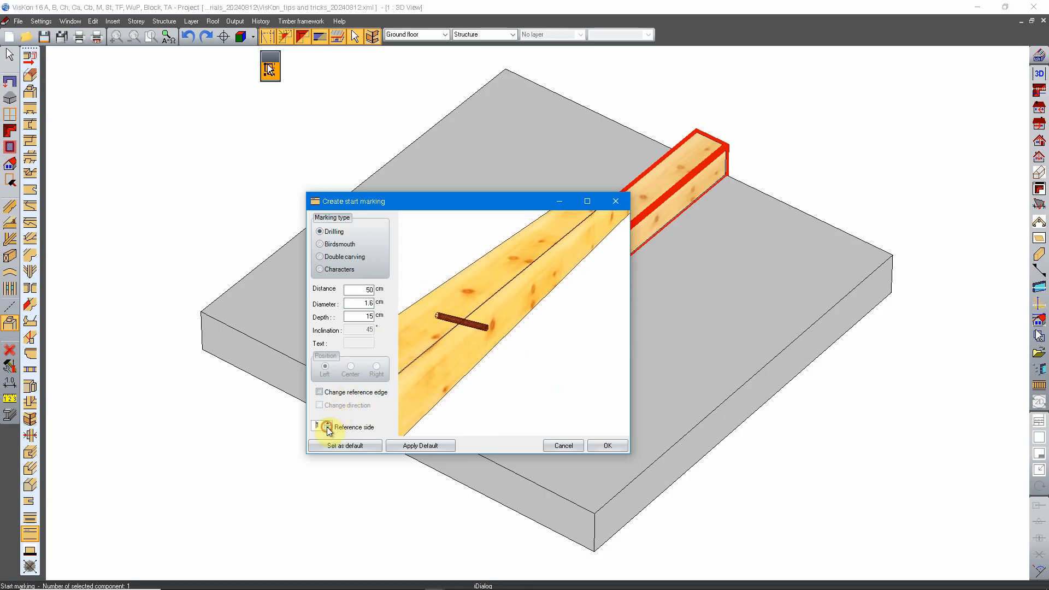
{"action": "left_click", "coordinate": [328, 424]}
{"action": "left_click", "coordinate": [327, 424]}
{"action": "left_click", "coordinate": [327, 423]}
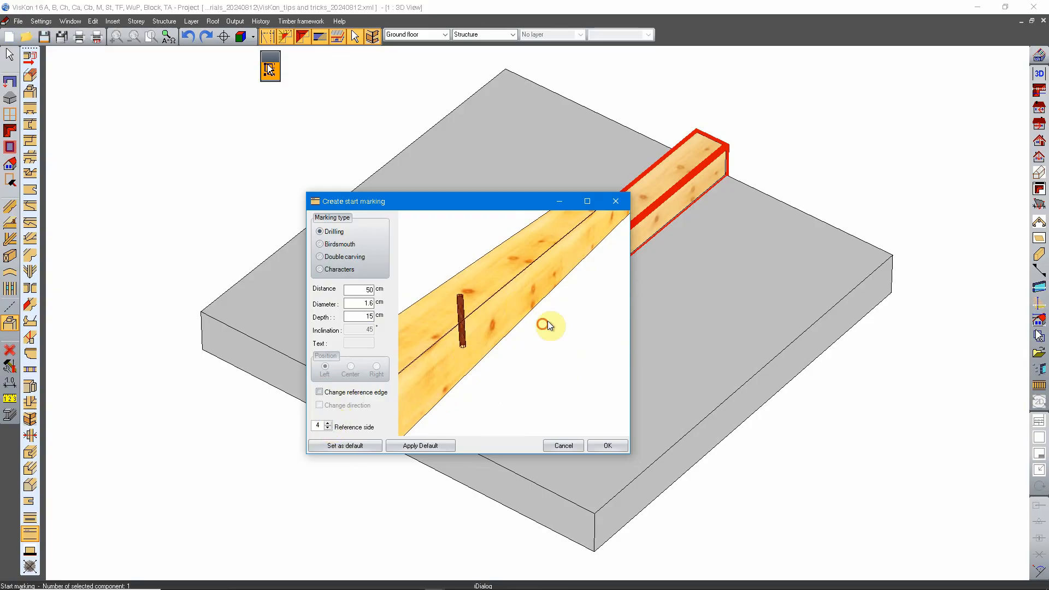
{"action": "left_click_drag", "start_coordinate": [548, 325], "coordinate": [556, 253]}
{"action": "left_click_drag", "start_coordinate": [509, 317], "coordinate": [519, 376]}
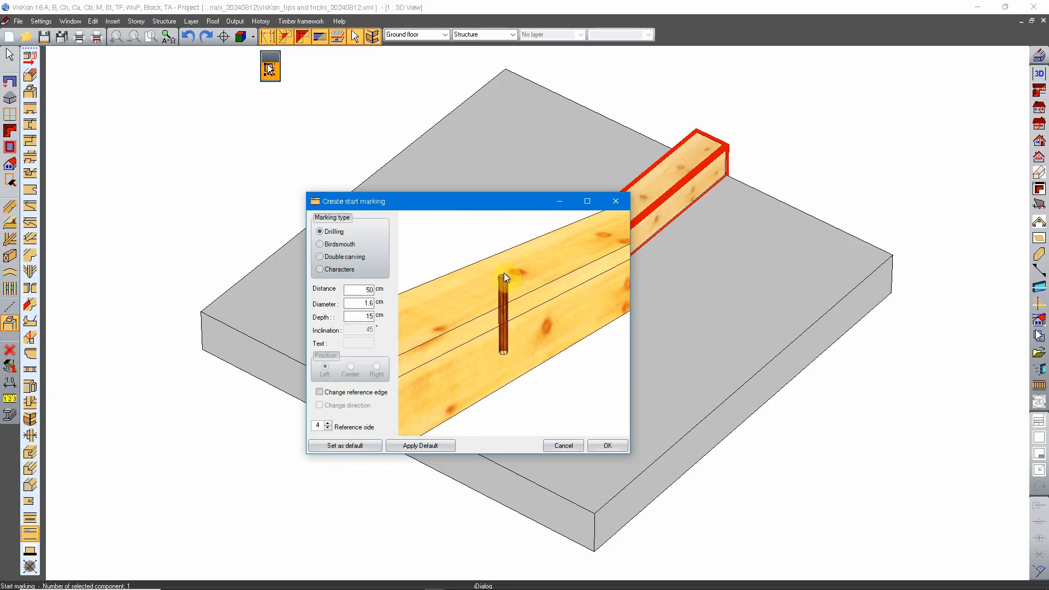
- Switch the marking type to Birdsmouth with a width of 1 cm and a depth of 2 cm
{"action": "left_click", "coordinate": [340, 243]}
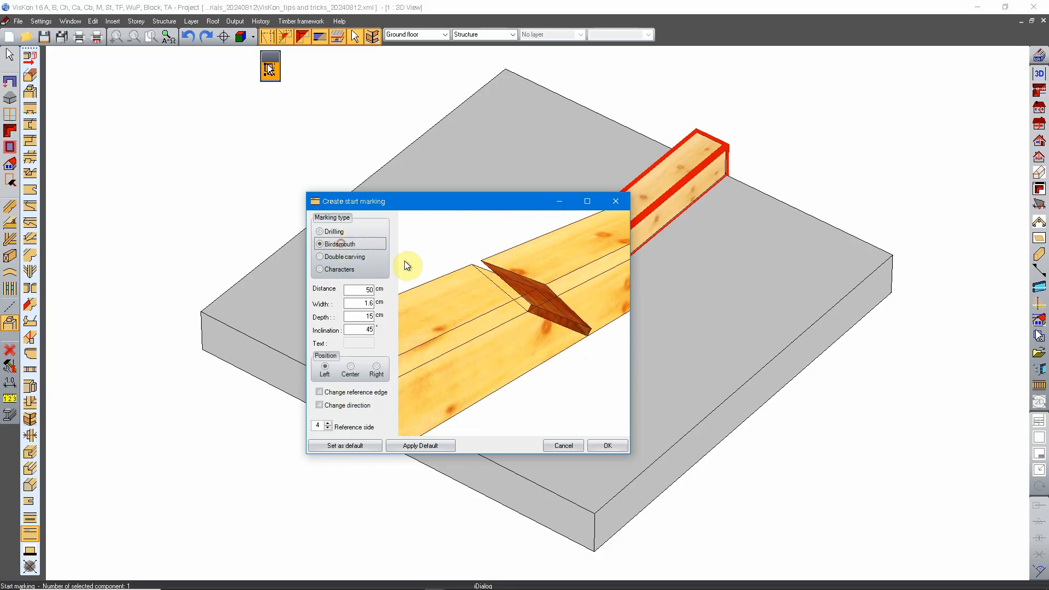
{"action": "scroll", "coordinate": [529, 321], "scroll_direction": "down", "scroll_amount": 2}
{"action": "left_click_drag", "start_coordinate": [533, 322], "coordinate": [542, 347]}
{"action": "double_click", "coordinate": [367, 303]}
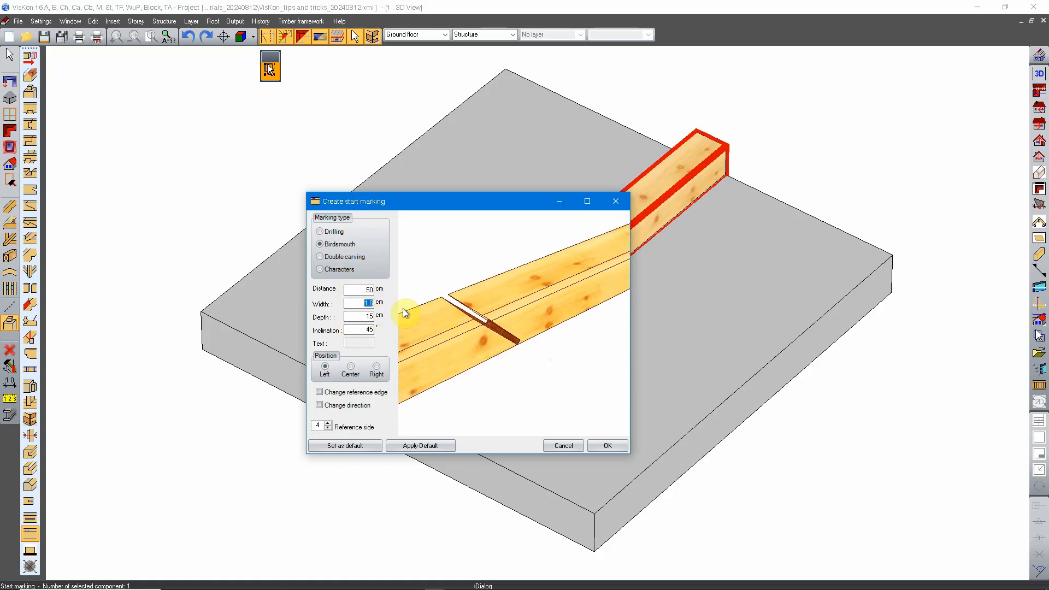
{"action": "type", "text": "1"}
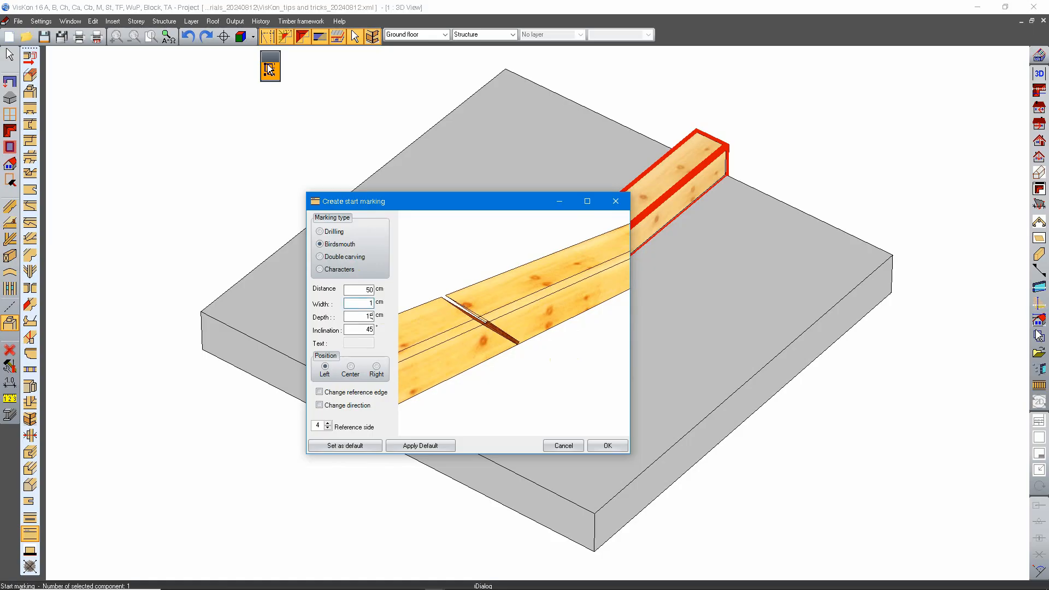
{"action": "middle_click_drag", "start_coordinate": [517, 318], "coordinate": [482, 318]}
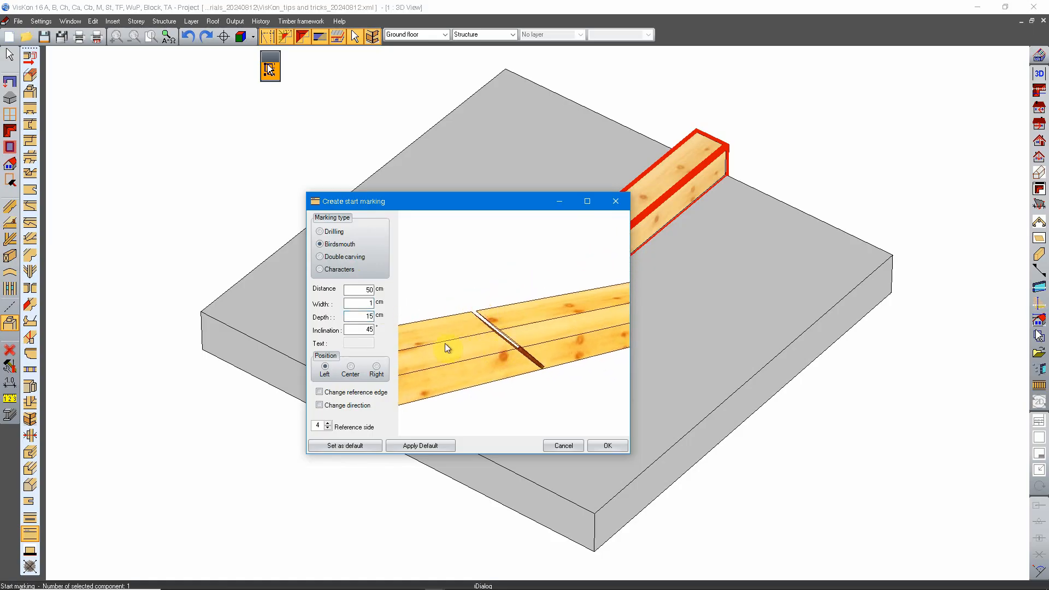
{"action": "double_click", "coordinate": [361, 317]}
{"action": "type", "text": "2"}
{"action": "key", "text": "Tab"}
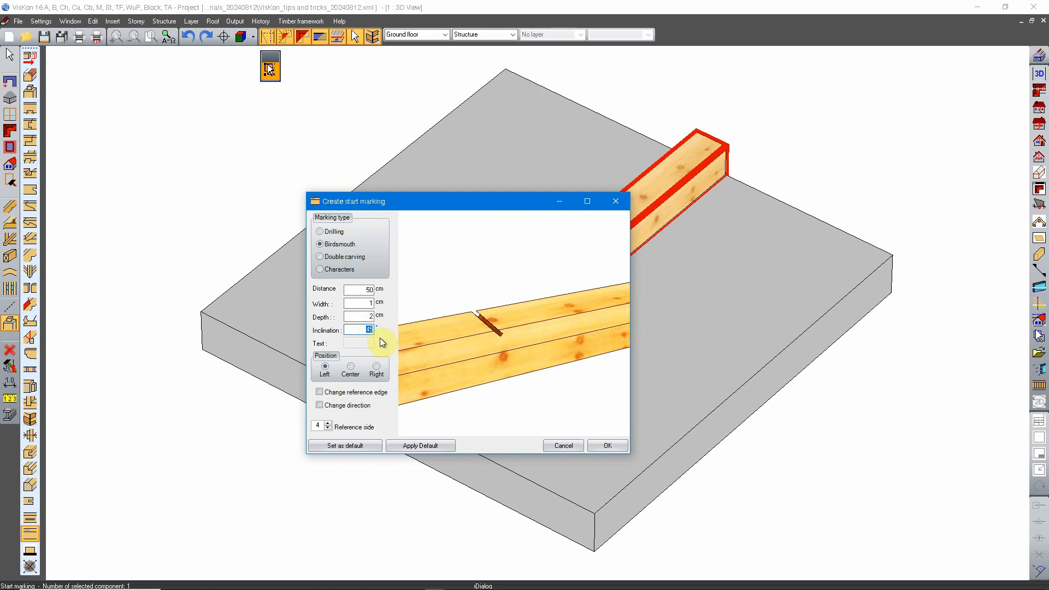
- Try birdsmouth inclinations of 35° and 15°
{"action": "type", "text": "35"}
{"action": "left_click_drag", "start_coordinate": [534, 369], "coordinate": [491, 374]}
{"action": "double_click", "coordinate": [363, 330]}
{"action": "type", "text": "15"}
- Set the birdsmouth depth to 1 cm and its inclination to 45°
{"action": "left_click", "coordinate": [363, 316]}
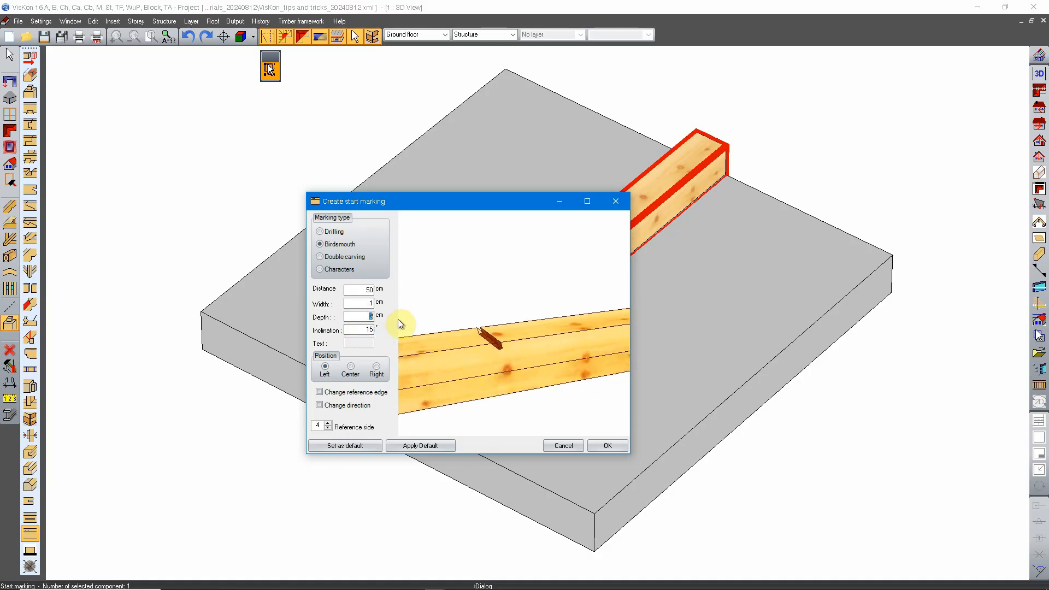
{"action": "type", "text": "1"}
{"action": "left_click_drag", "start_coordinate": [458, 342], "coordinate": [475, 325]}
{"action": "left_click", "coordinate": [373, 316]}
{"action": "left_click", "coordinate": [364, 290]}
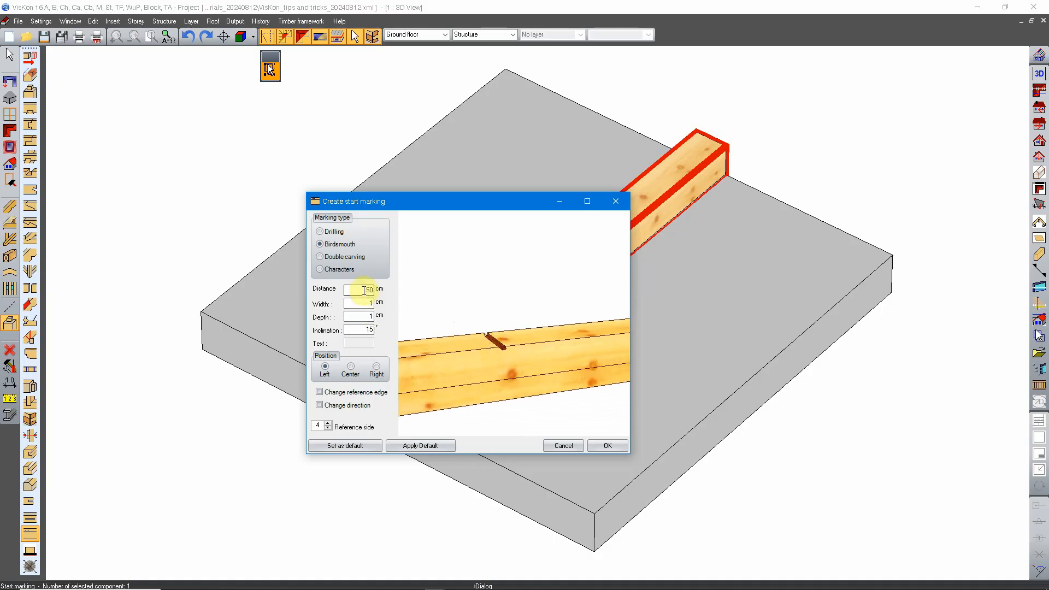
{"action": "left_click_drag", "start_coordinate": [363, 331], "coordinate": [409, 336]}
{"action": "type", "text": "45"}
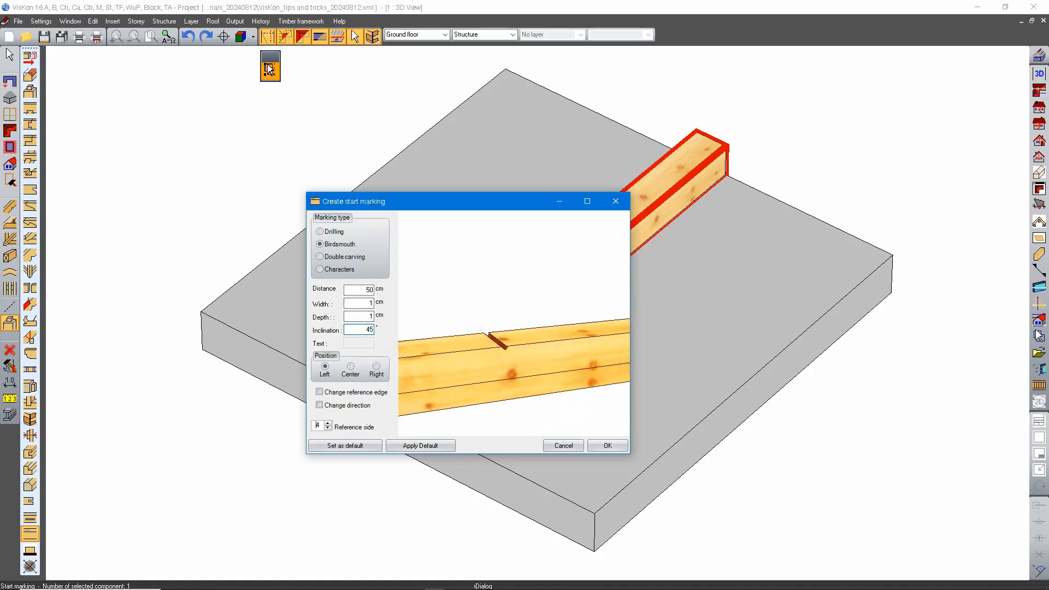
{"action": "left_click_drag", "start_coordinate": [516, 352], "coordinate": [483, 347]}
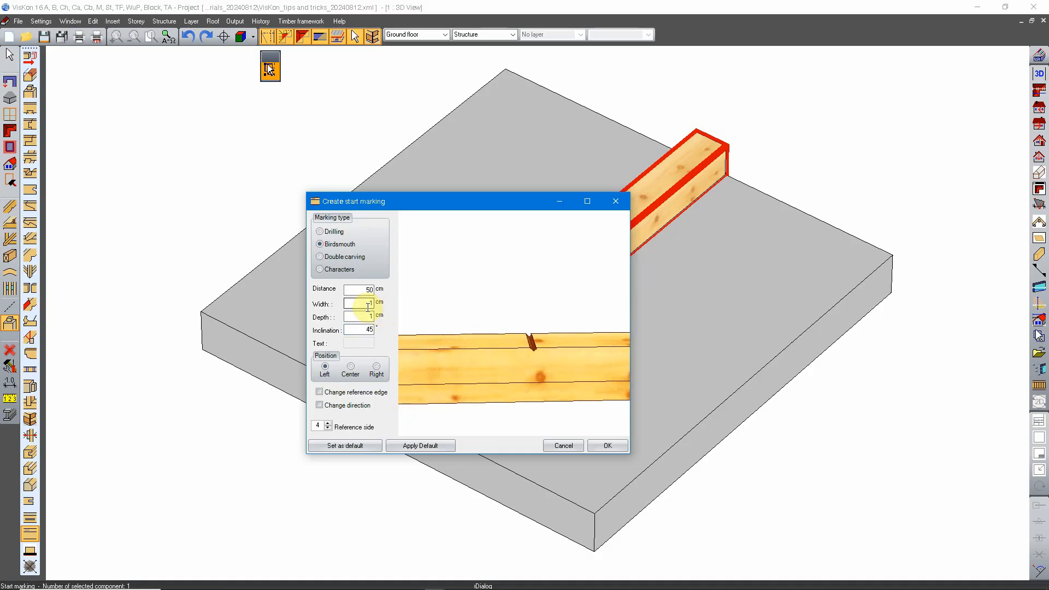
- Set the birdsmouth width to 2 cm and inspect the groove up close in the preview
{"action": "left_click_drag", "start_coordinate": [366, 305], "coordinate": [402, 311]}
{"action": "type", "text": "2"}
{"action": "left_click_drag", "start_coordinate": [470, 341], "coordinate": [506, 294]}
{"action": "middle_click_drag", "start_coordinate": [506, 293], "coordinate": [499, 328]}
{"action": "scroll", "coordinate": [500, 328], "scroll_direction": "up", "scroll_amount": 3}
{"action": "left_click_drag", "start_coordinate": [499, 327], "coordinate": [490, 366]}
{"action": "scroll", "coordinate": [490, 366], "scroll_direction": "up", "scroll_amount": 3}
{"action": "left_click_drag", "start_coordinate": [462, 302], "coordinate": [496, 313]}
{"action": "scroll", "coordinate": [494, 303], "scroll_direction": "up", "scroll_amount": 3}
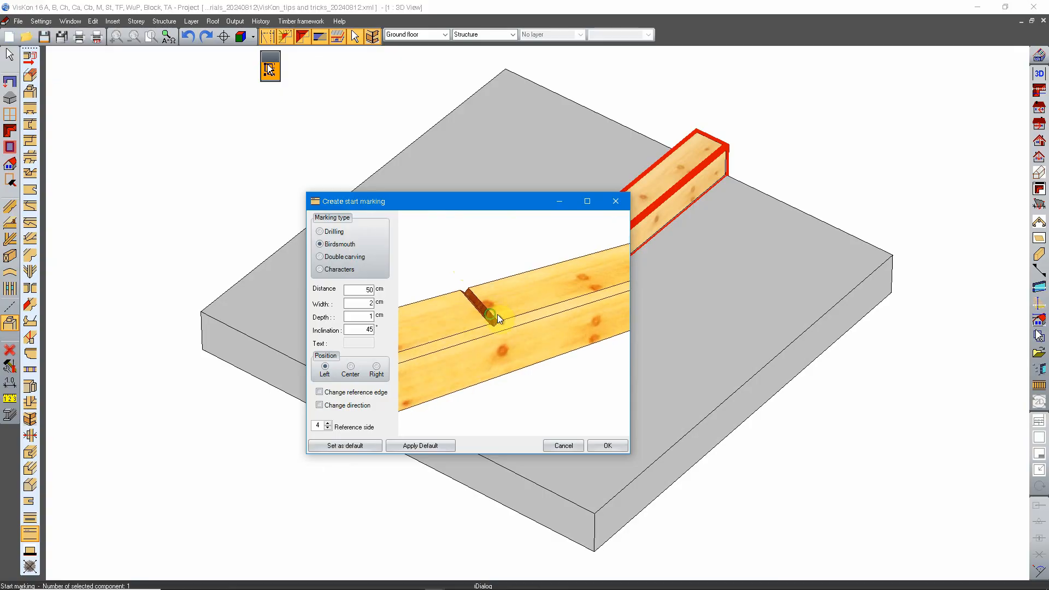
- Compare the Center and Right positions of the birdsmouth and return it to Left
{"action": "left_click", "coordinate": [350, 367]}
{"action": "left_click", "coordinate": [377, 368]}
{"action": "left_click", "coordinate": [352, 369]}
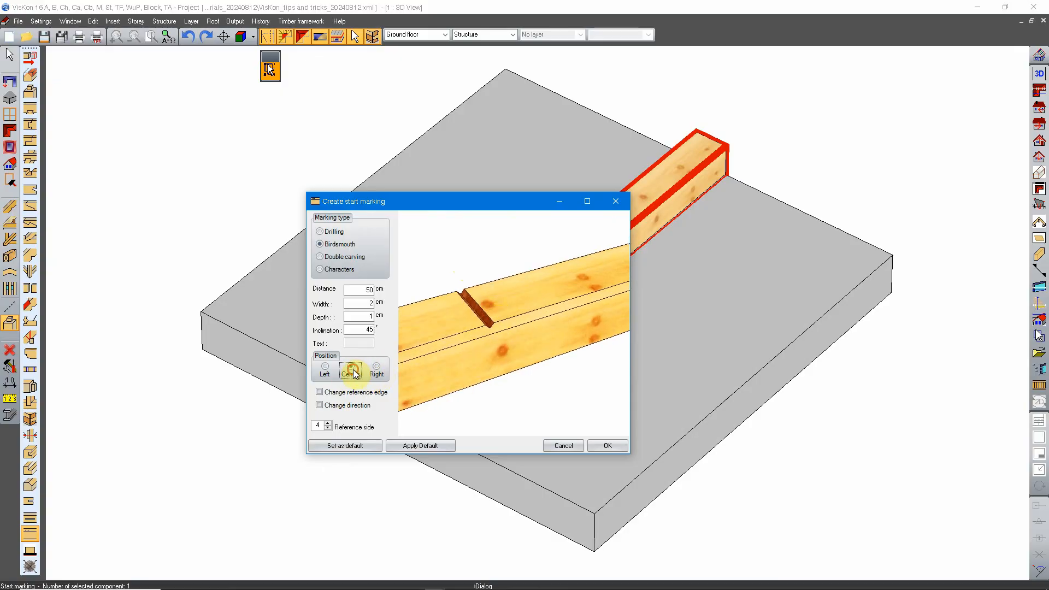
{"action": "left_click", "coordinate": [326, 368]}
{"action": "left_click", "coordinate": [358, 372]}
{"action": "left_click", "coordinate": [376, 367]}
{"action": "left_click", "coordinate": [352, 368]}
{"action": "left_click", "coordinate": [327, 368]}
{"action": "left_click", "coordinate": [352, 369]}
{"action": "left_click", "coordinate": [376, 370]}
{"action": "left_click", "coordinate": [350, 369]}
{"action": "left_click", "coordinate": [326, 368]}
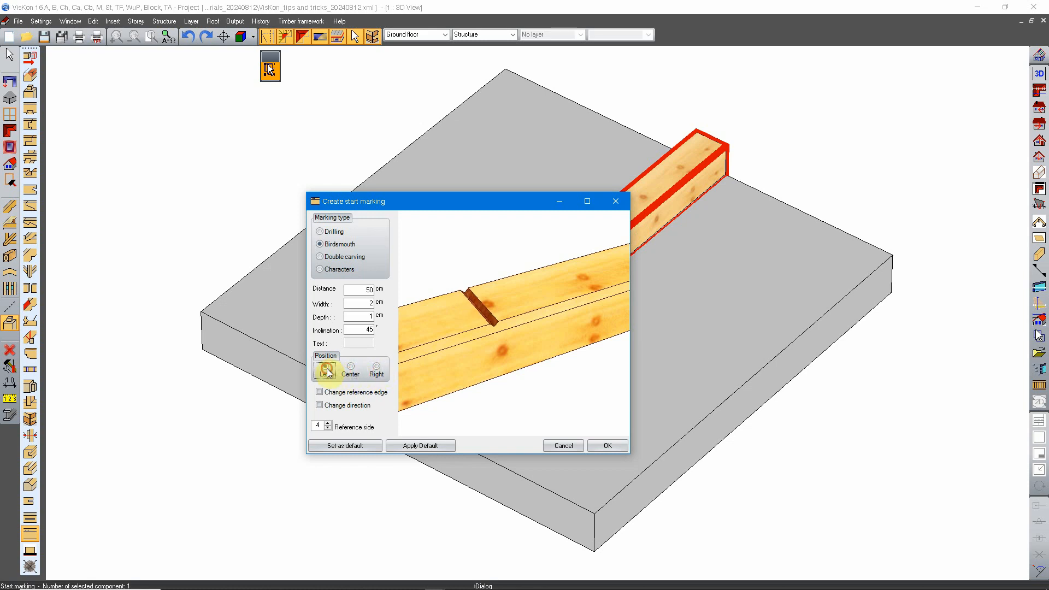
{"action": "left_click_drag", "start_coordinate": [490, 316], "coordinate": [540, 314]}
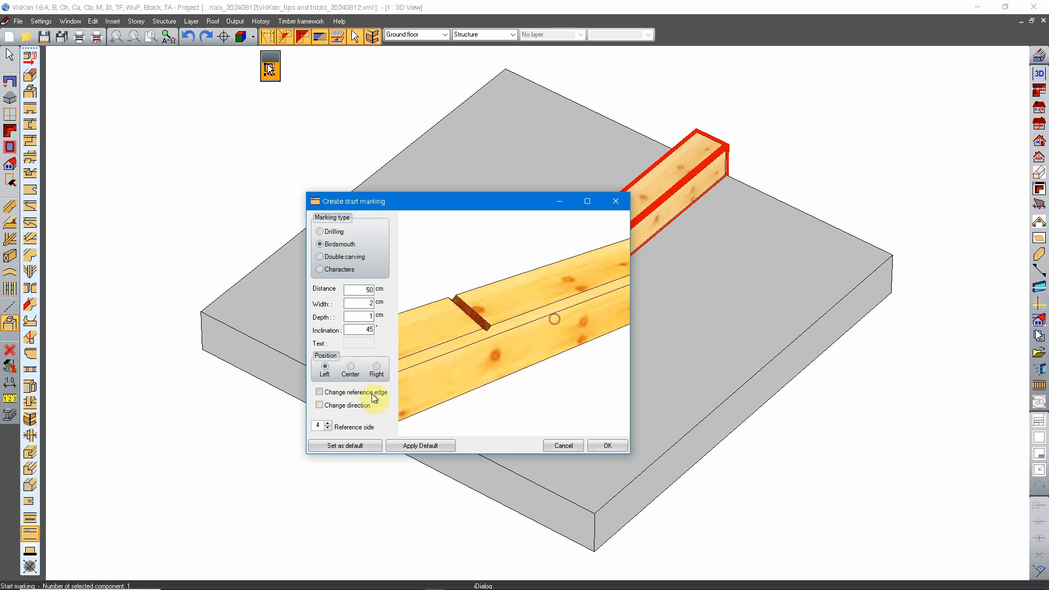
- Try the changed direction and the other reference sides for the birdsmouth, restoring the original direction and side 4
{"action": "left_click", "coordinate": [352, 405]}
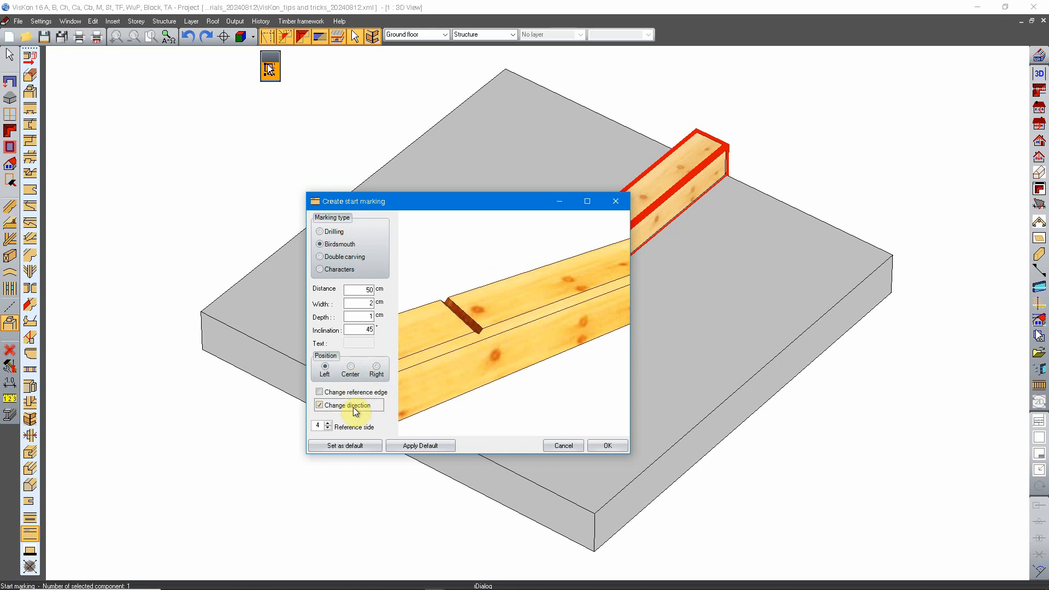
{"action": "left_click", "coordinate": [351, 405]}
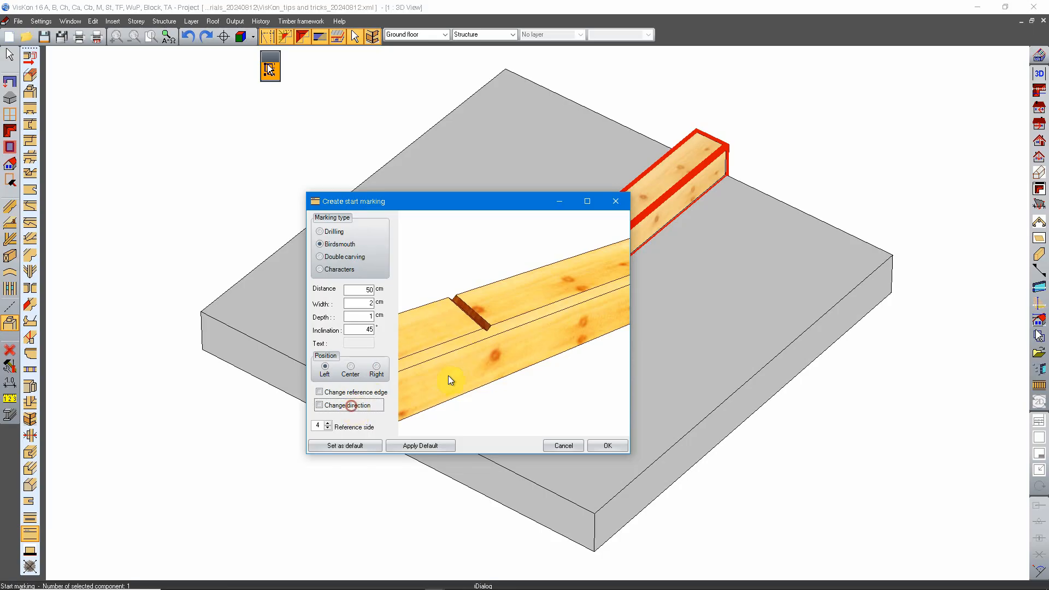
{"action": "left_click", "coordinate": [328, 429]}
{"action": "left_click", "coordinate": [328, 429]}
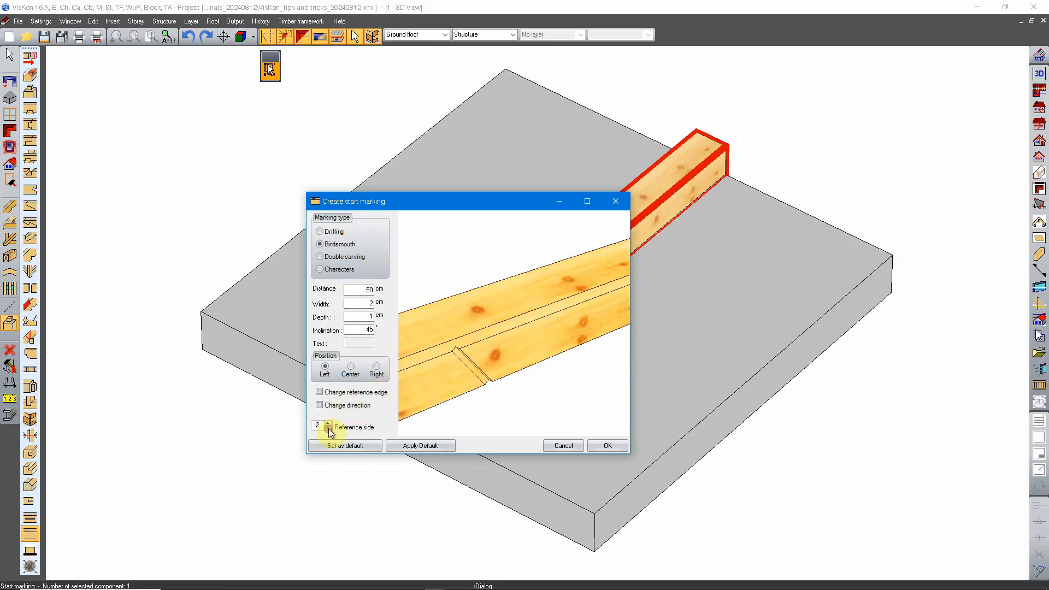
{"action": "left_click", "coordinate": [328, 429]}
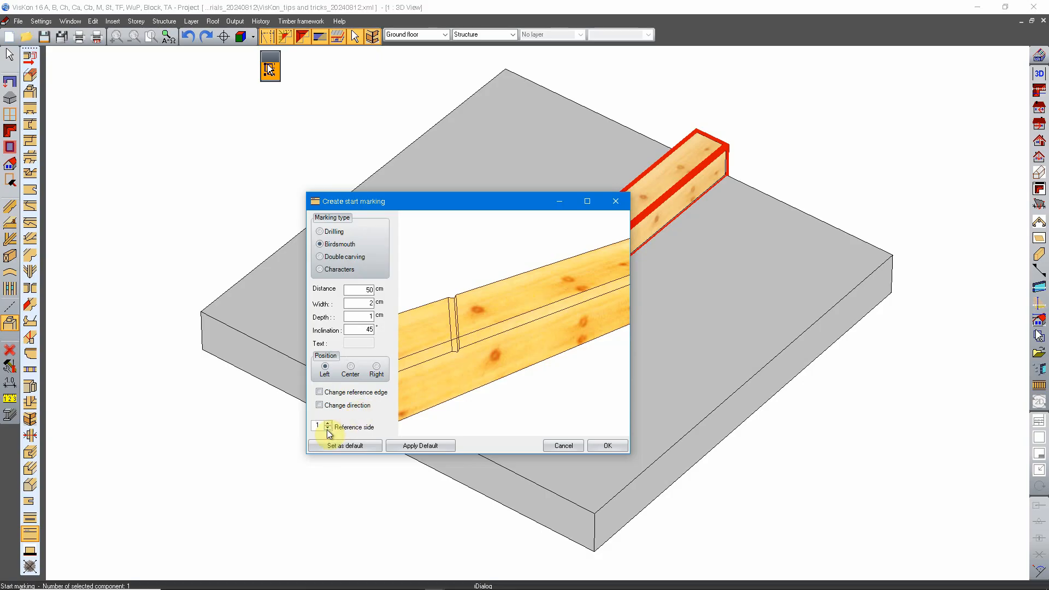
{"action": "left_click", "coordinate": [329, 429]}
{"action": "middle_click_drag", "start_coordinate": [480, 323], "coordinate": [481, 372]}
- Switch the marking type to Double carving and set its inclination to 0°
{"action": "left_click", "coordinate": [345, 257]}
{"action": "middle_click_drag", "start_coordinate": [451, 298], "coordinate": [469, 305]}
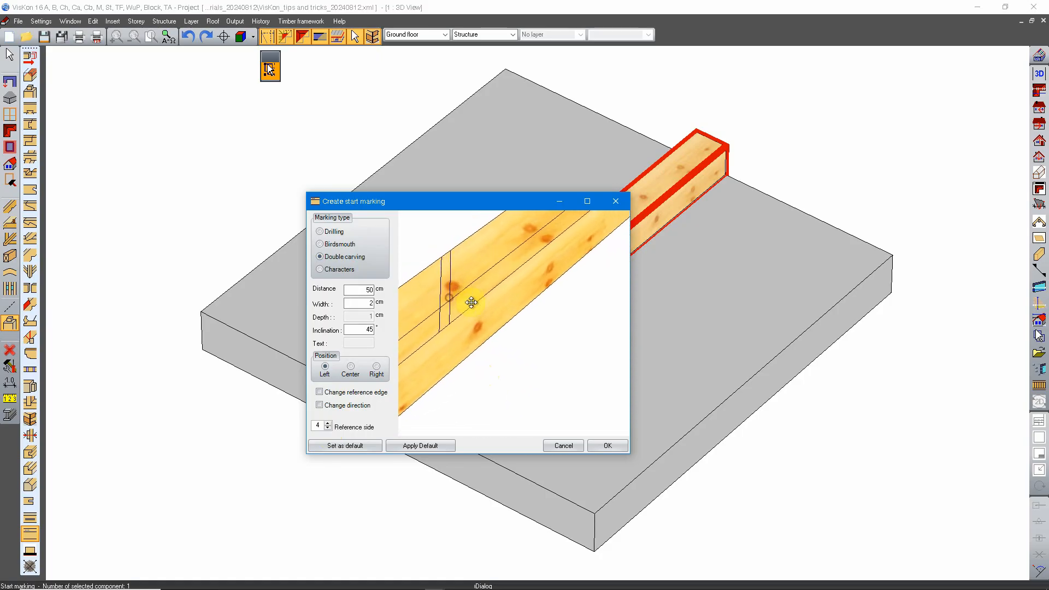
{"action": "double_click", "coordinate": [364, 330]}
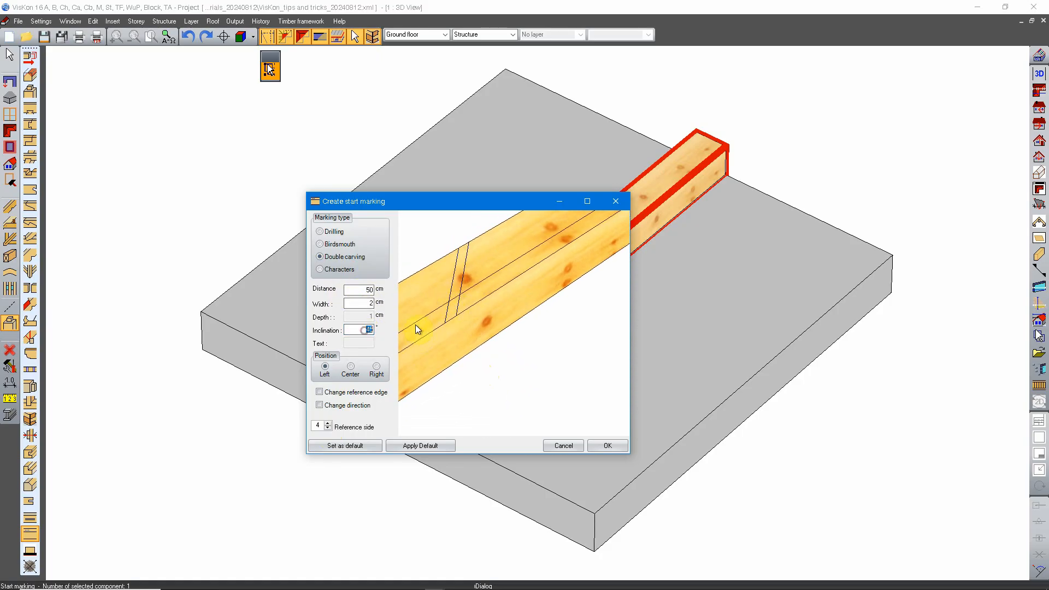
{"action": "type", "text": "0"}
{"action": "middle_click_drag", "start_coordinate": [473, 328], "coordinate": [569, 341]}
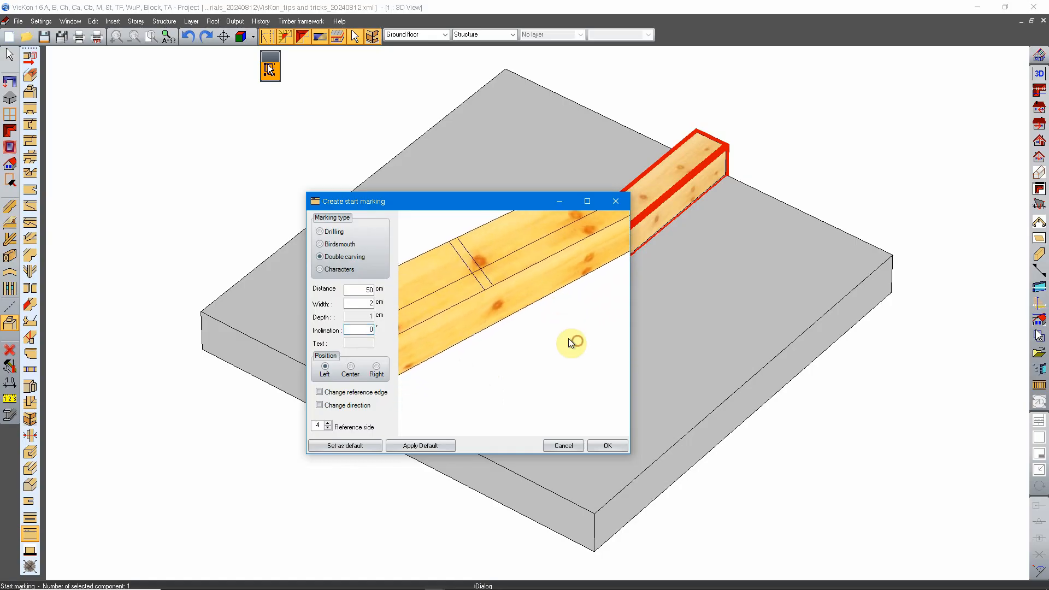
{"action": "double_click", "coordinate": [365, 329]}
- Compare the Center and Right positions of the double carving and return it to Left
{"action": "left_click", "coordinate": [351, 367]}
{"action": "left_click", "coordinate": [376, 367]}
{"action": "left_click", "coordinate": [324, 370]}
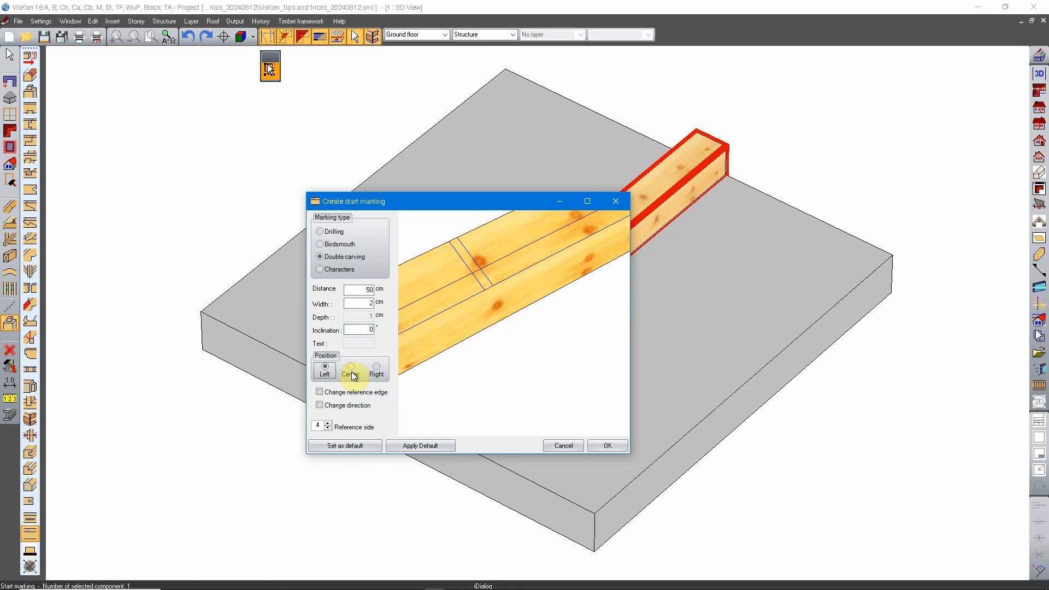
- Change the direction of the double carving and try an inclination of 45°, viewing it in the preview
{"action": "left_click", "coordinate": [347, 405]}
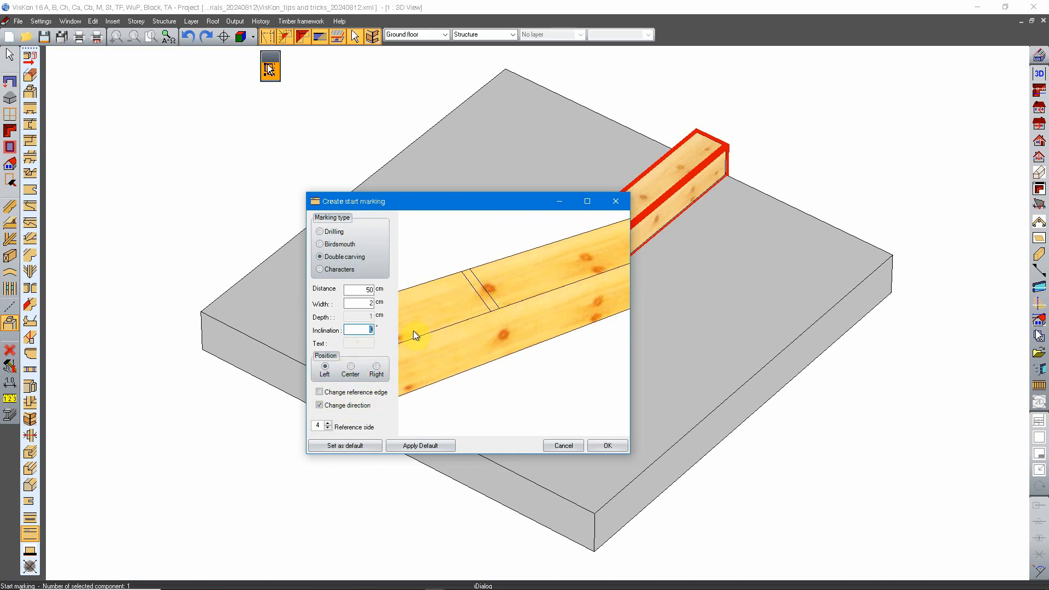
{"action": "type", "text": "45"}
{"action": "mouse_move", "coordinate": [533, 310]}
{"action": "left_mouse_down"}
{"action": "mouse_move", "coordinate": [477, 317]}
{"action": "mouse_move", "coordinate": [409, 356]}
{"action": "left_mouse_up"}
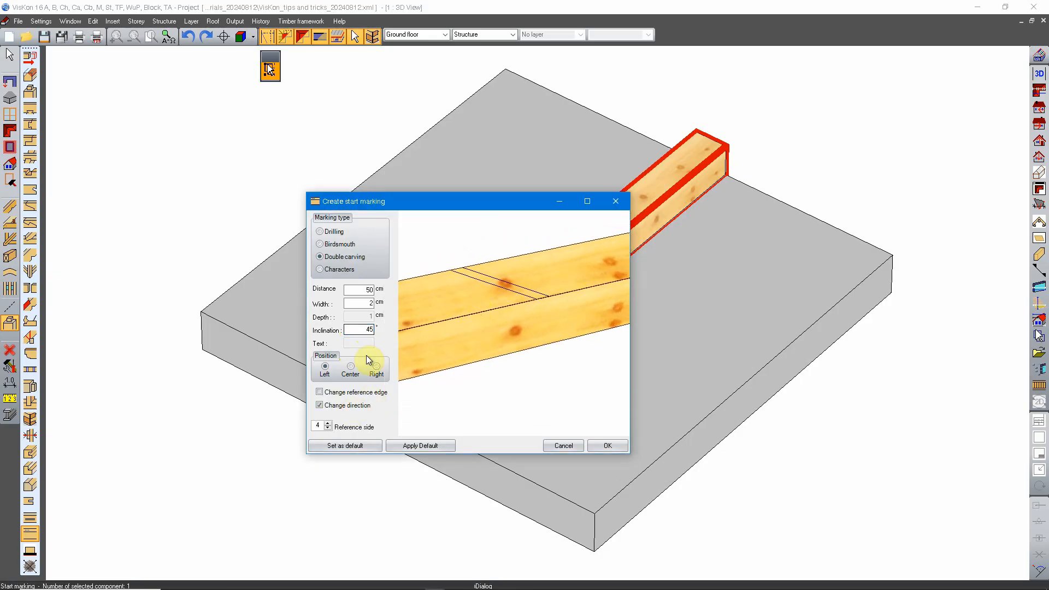
- Set the inclination back to 0°, create the double carving start marking and inspect it on the beam
{"action": "type", "text": "0"}
{"action": "left_click", "coordinate": [587, 444]}
{"action": "scroll", "coordinate": [513, 341], "scroll_direction": "up", "scroll_amount": 6}
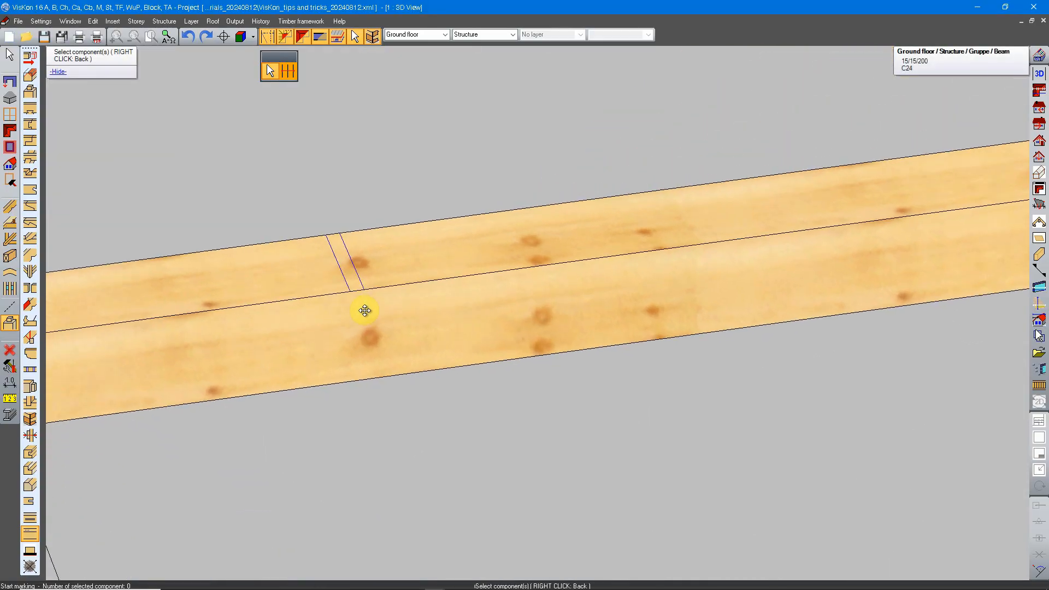
{"action": "middle_click_drag", "start_coordinate": [364, 310], "coordinate": [344, 405]}
{"action": "scroll", "coordinate": [438, 379], "scroll_direction": "up", "scroll_amount": 3}
{"action": "scroll", "coordinate": [373, 290], "scroll_direction": "down", "scroll_amount": 1}
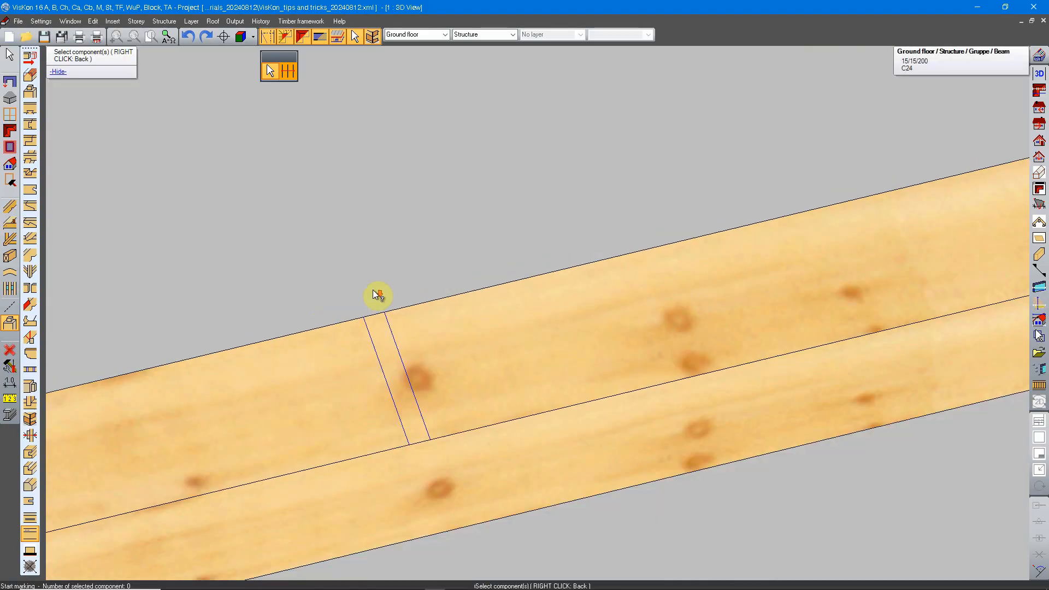
{"action": "scroll", "coordinate": [376, 293], "scroll_direction": "down", "scroll_amount": 8}
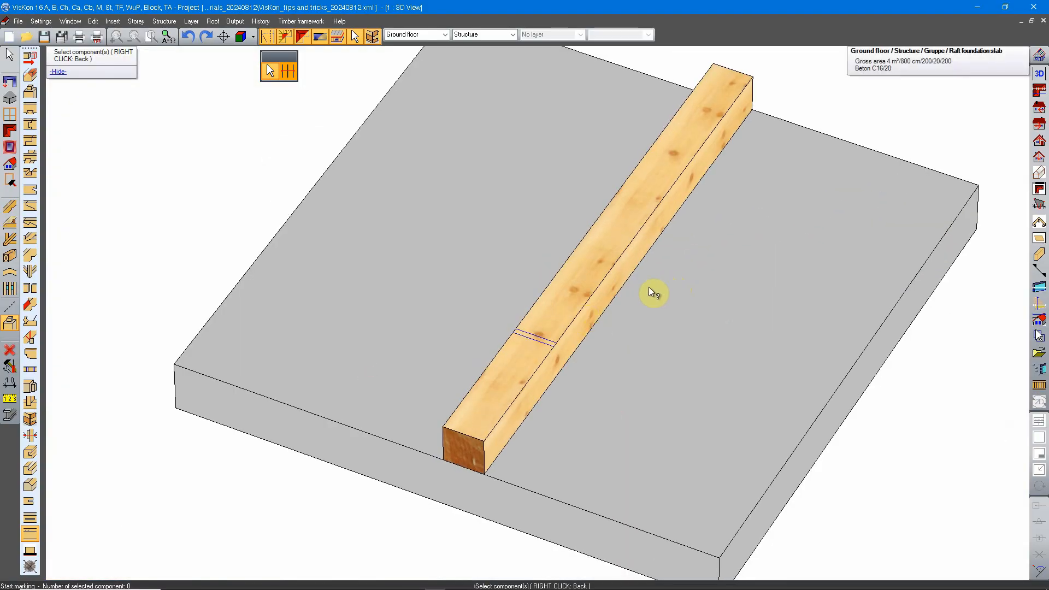
{"action": "middle_click_drag", "start_coordinate": [653, 281], "coordinate": [475, 363]}
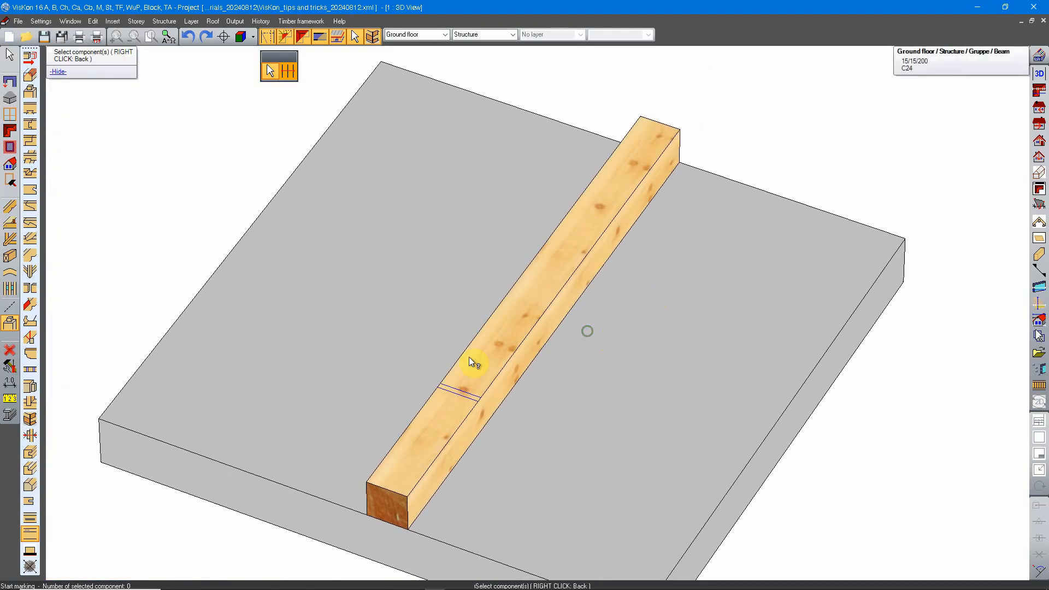
- Define a centred slot on the beam's top face, running from the marking's second line to the beam's far end
{"action": "left_click", "coordinate": [30, 517]}
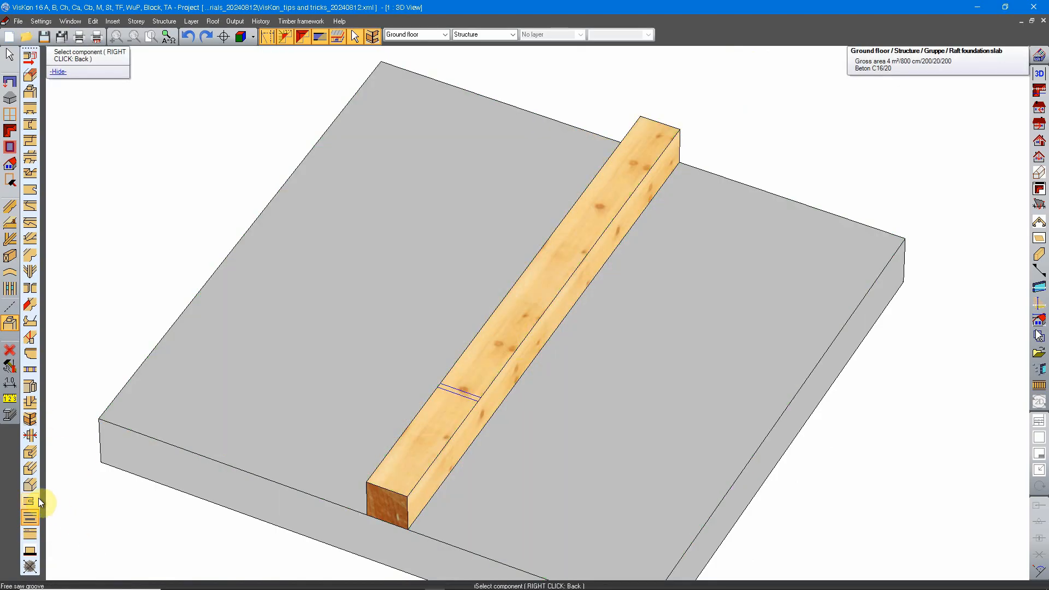
{"action": "left_click", "coordinate": [30, 501]}
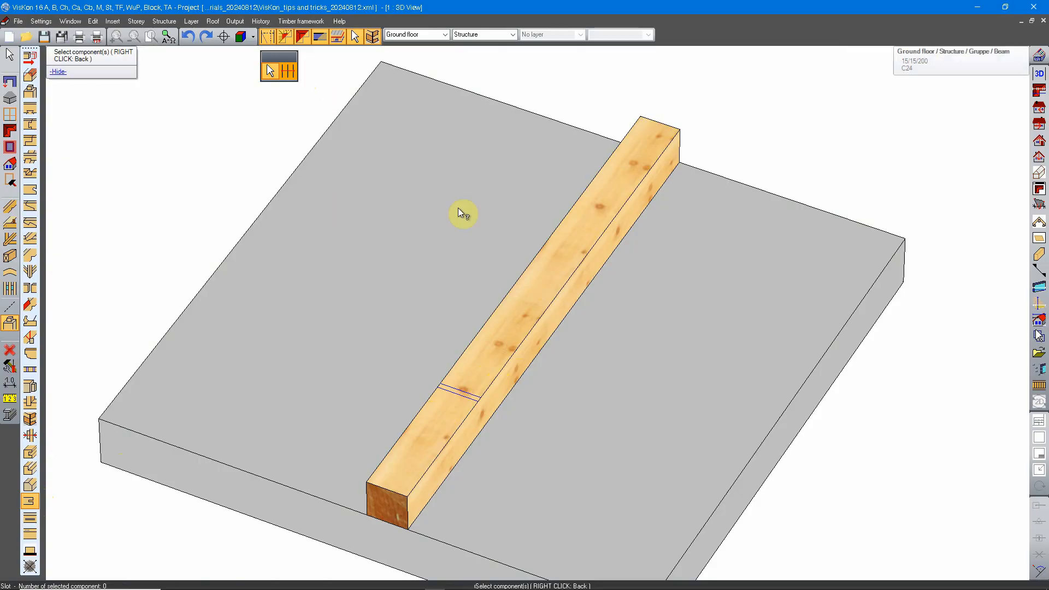
{"action": "left_click", "coordinate": [483, 377]}
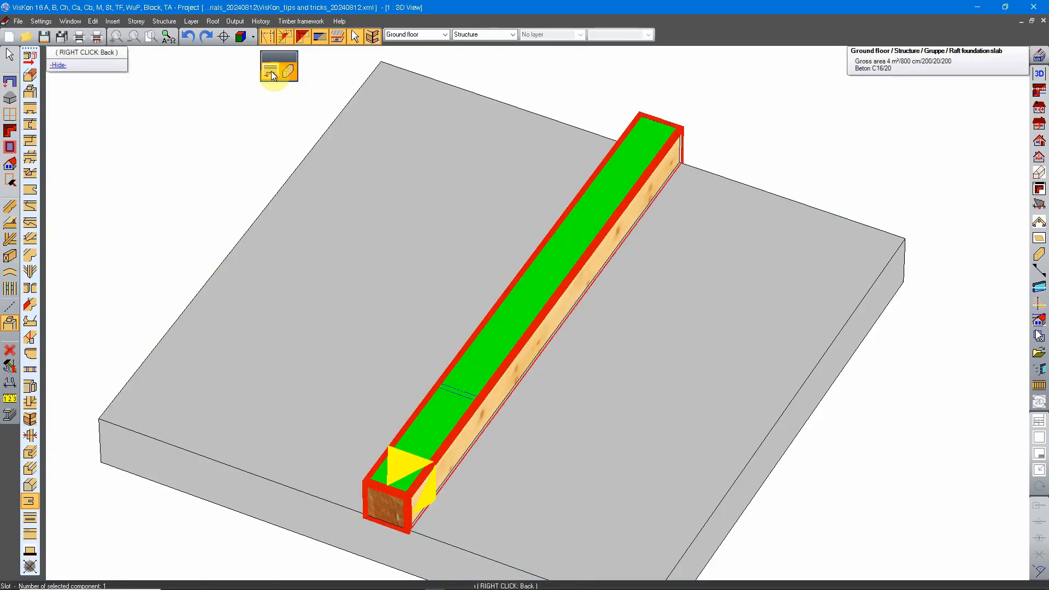
{"action": "left_click", "coordinate": [271, 71]}
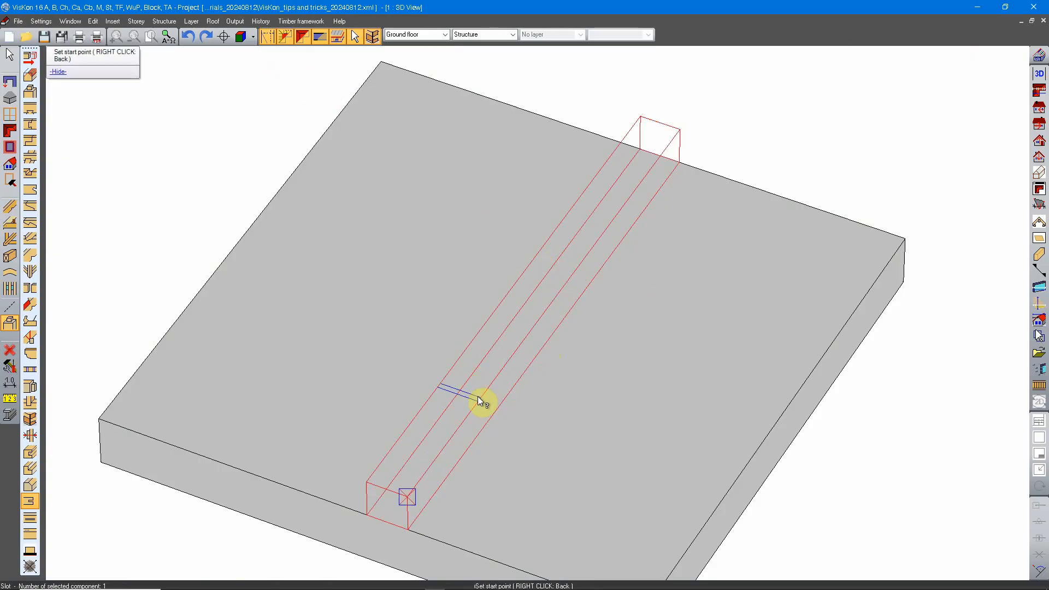
{"action": "mouse_move", "coordinate": [463, 397]}
{"action": "middle_mouse_down"}
{"action": "mouse_move", "coordinate": [695, 388]}
{"action": "mouse_move", "coordinate": [777, 337]}
{"action": "middle_mouse_up"}
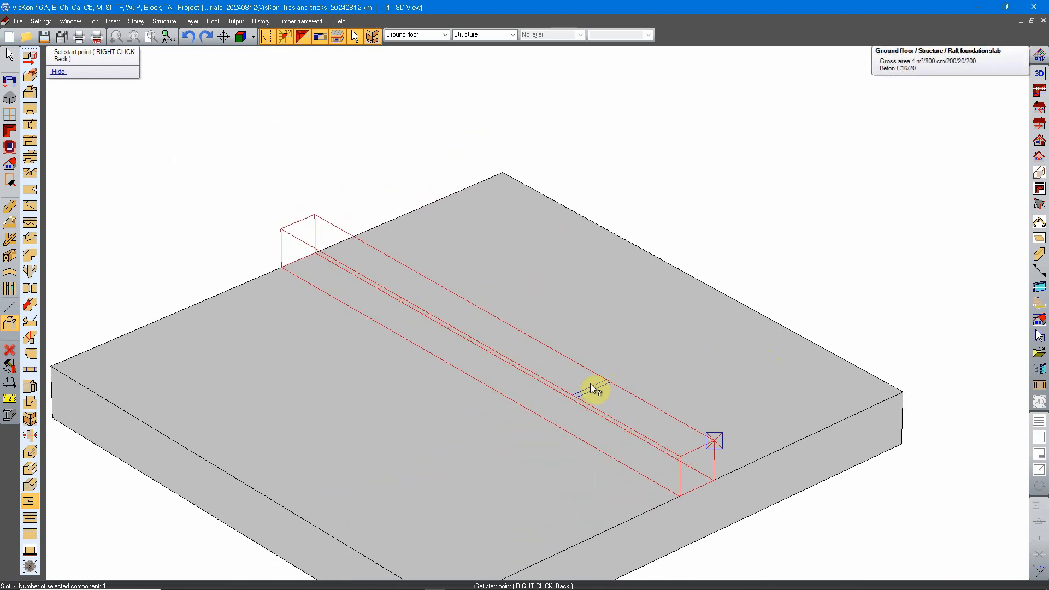
{"action": "left_click", "coordinate": [596, 367]}
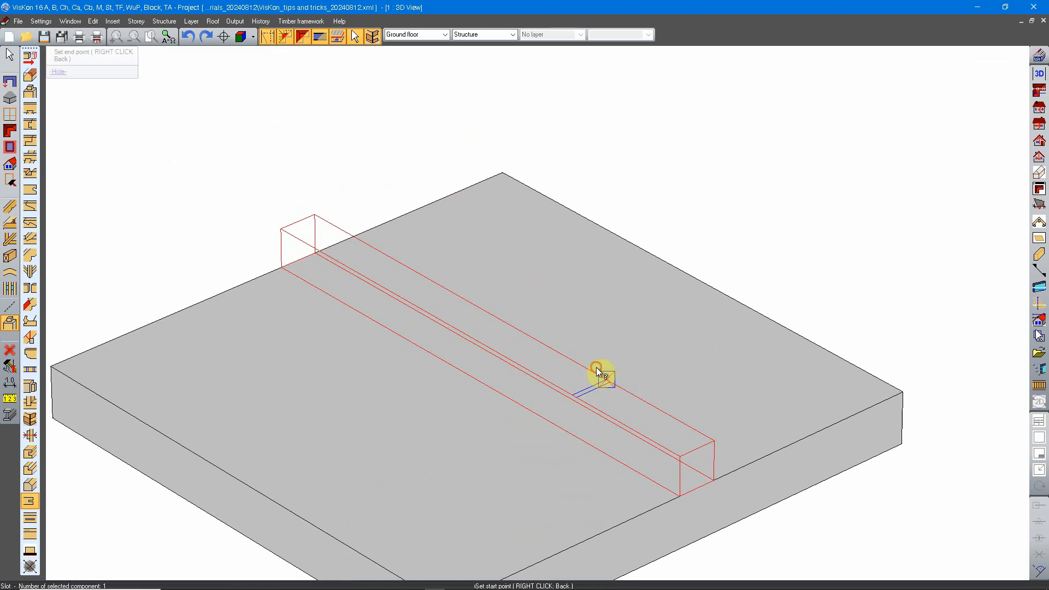
{"action": "left_click", "coordinate": [316, 222]}
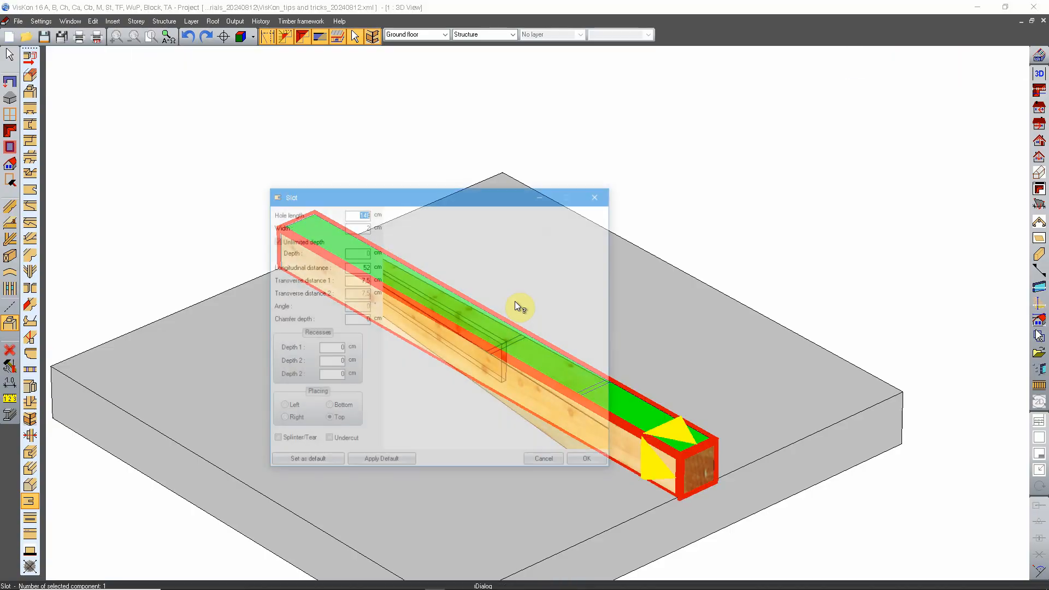
- Create the slot with 148 cm hole length, 2 cm width, unlimited depth and Top placing, inspect it on the beam and leave the command
{"action": "left_click_drag", "start_coordinate": [478, 353], "coordinate": [549, 238]}
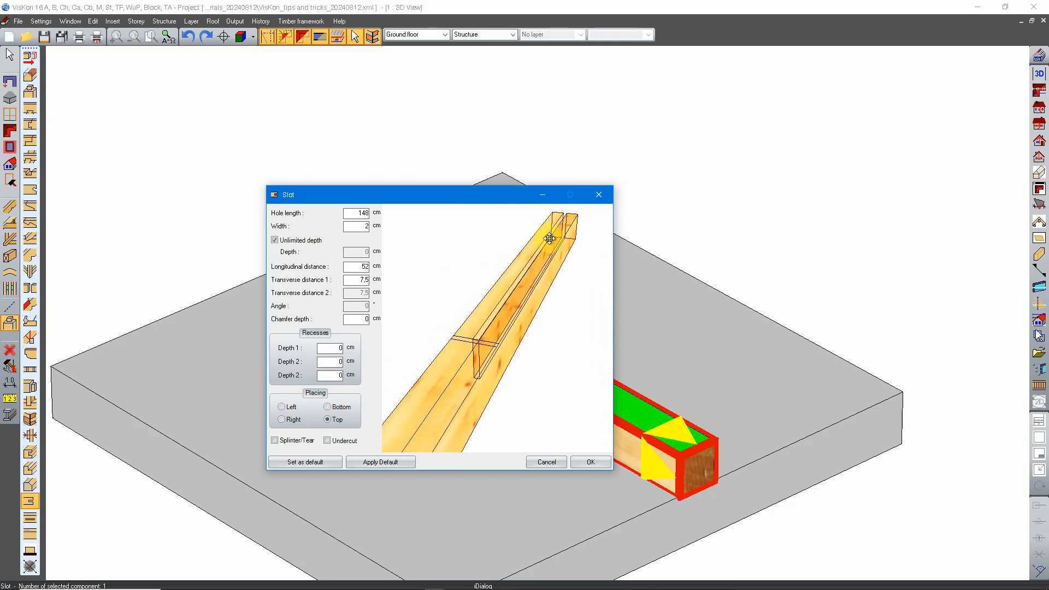
{"action": "left_click", "coordinate": [596, 462]}
{"action": "middle_click_drag", "start_coordinate": [867, 272], "coordinate": [539, 309]}
{"action": "scroll", "coordinate": [539, 312], "scroll_direction": "down", "scroll_amount": 8}
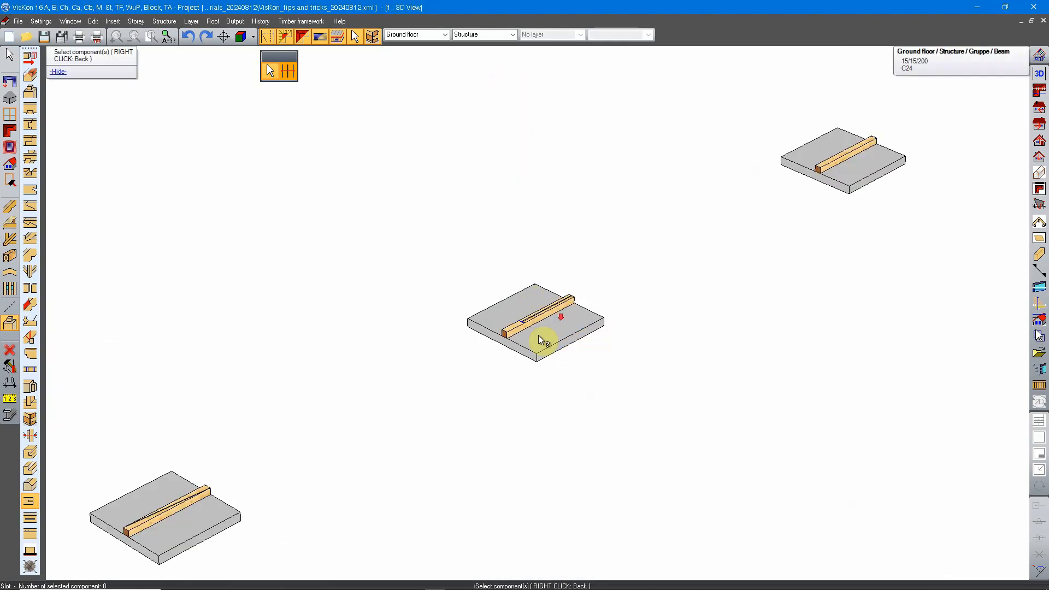
{"action": "middle_click_drag", "start_coordinate": [566, 374], "coordinate": [561, 370]}
{"action": "scroll", "coordinate": [536, 316], "scroll_direction": "up", "scroll_amount": 7}
{"action": "middle_click_drag", "start_coordinate": [535, 337], "coordinate": [560, 331]}
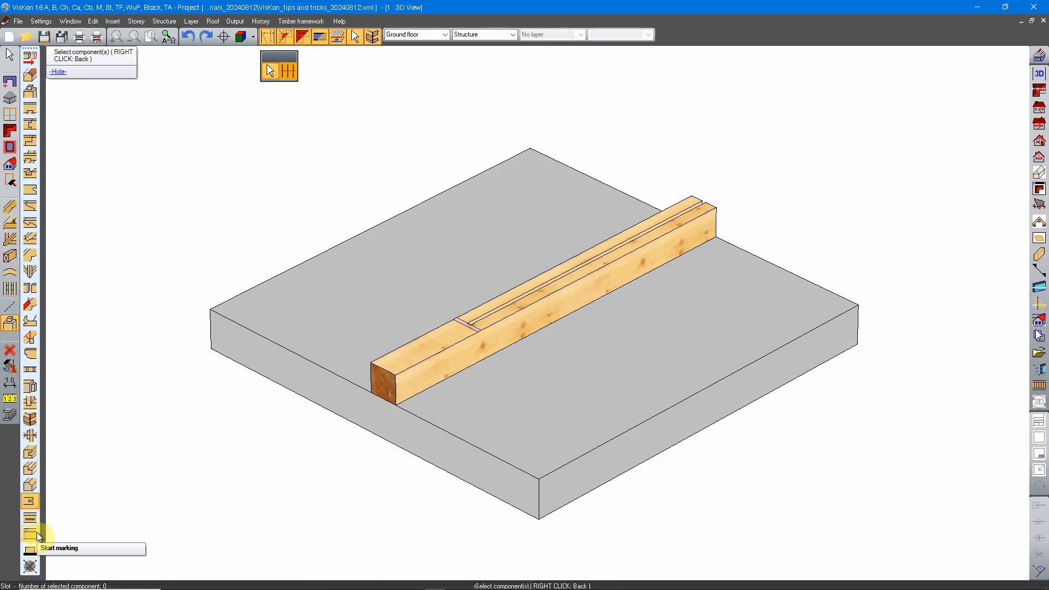
{"action": "right_click", "coordinate": [193, 468]}
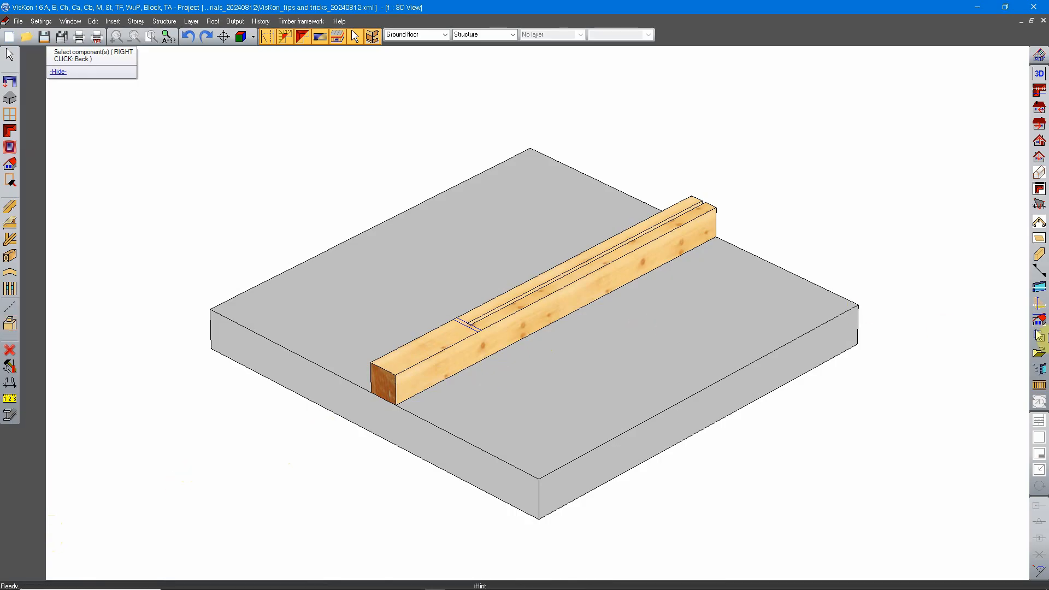